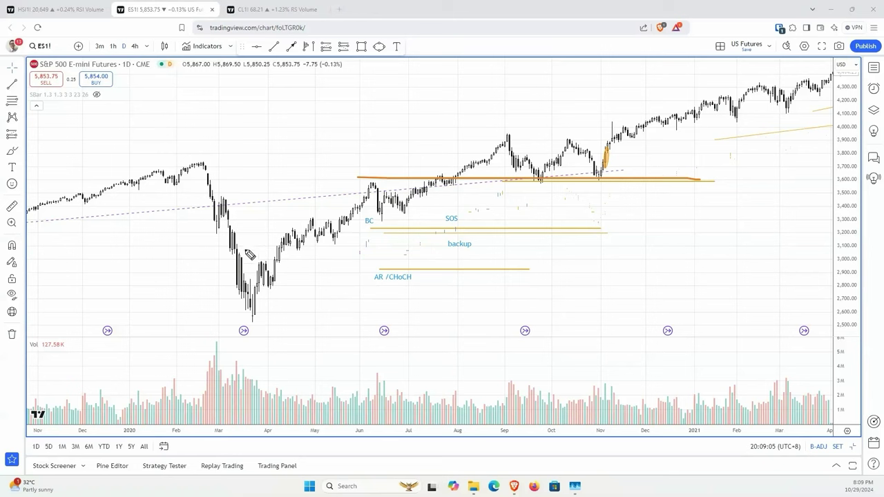
Circle the March 2020 low, draw two channel lines along the rally to June, and add an arrow below the rally.
{"action": "mouse_move", "coordinate": [248, 253]}
{"action": "left_mouse_down"}
{"action": "mouse_move", "coordinate": [232, 293]}
{"action": "mouse_move", "coordinate": [309, 273]}
{"action": "mouse_move", "coordinate": [252, 251]}
{"action": "mouse_move", "coordinate": [376, 188]}
{"action": "left_mouse_up"}
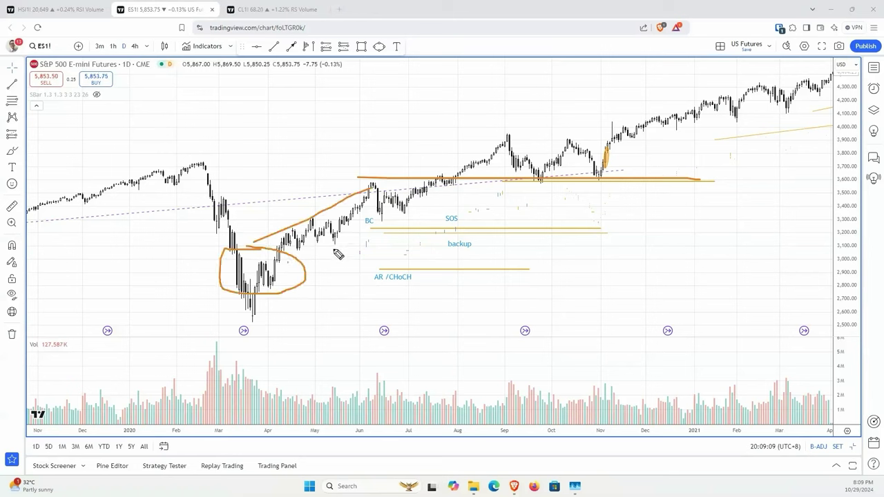
{"action": "left_click_drag", "start_coordinate": [287, 261], "coordinate": [405, 214]}
{"action": "mouse_move", "coordinate": [366, 255]}
{"action": "left_mouse_down"}
{"action": "mouse_move", "coordinate": [391, 303]}
{"action": "mouse_move", "coordinate": [345, 284]}
{"action": "left_mouse_up"}
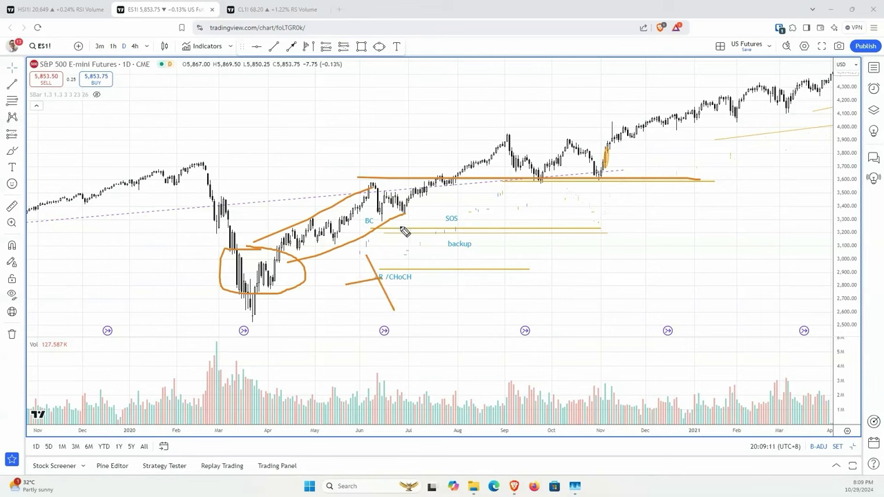
Mark the June 2020 high and outline the September–November range between about 3,600 and 3,900, finishing by clearing the ink.
{"action": "mouse_move", "coordinate": [324, 167]}
{"action": "left_mouse_down"}
{"action": "mouse_move", "coordinate": [359, 185]}
{"action": "mouse_move", "coordinate": [356, 170]}
{"action": "left_mouse_up"}
{"action": "mouse_move", "coordinate": [356, 210]}
{"action": "left_mouse_down"}
{"action": "mouse_move", "coordinate": [441, 209]}
{"action": "mouse_move", "coordinate": [503, 150]}
{"action": "mouse_move", "coordinate": [542, 177]}
{"action": "left_mouse_up"}
{"action": "left_click_drag", "start_coordinate": [507, 140], "coordinate": [636, 144]}
{"action": "left_click_drag", "start_coordinate": [514, 177], "coordinate": [637, 182]}
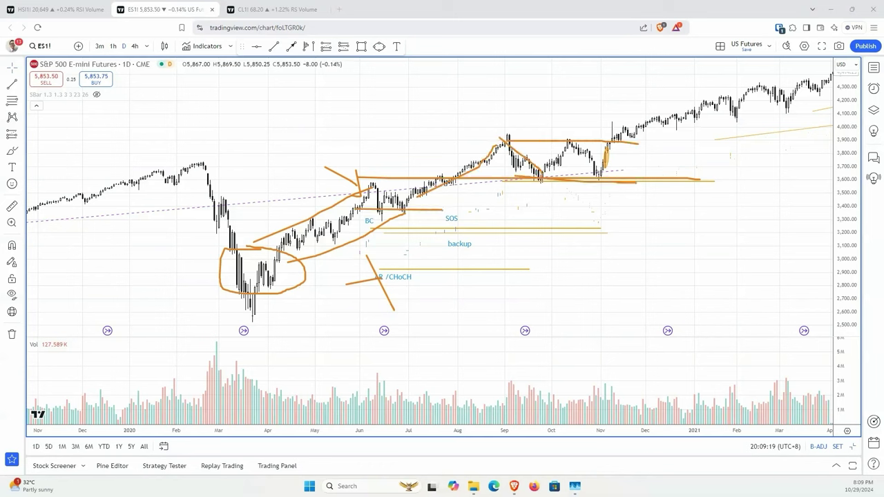
{"action": "key", "text": "Escape"}
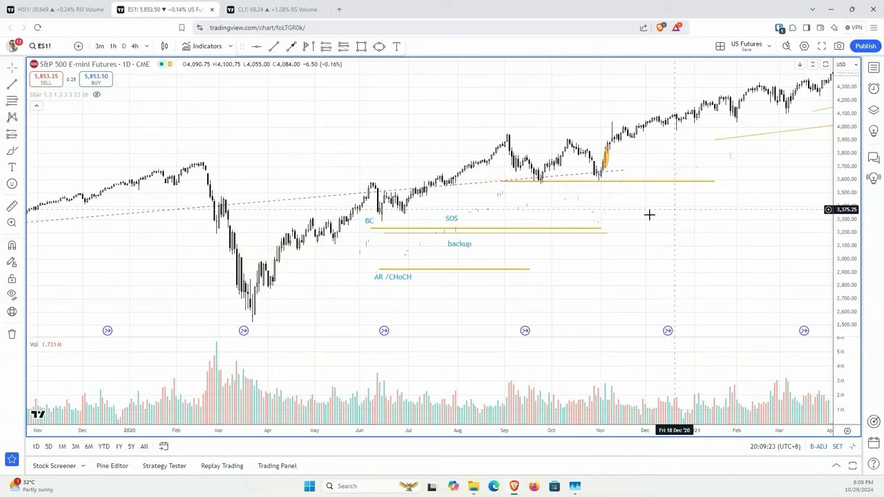
Circle the late October 2020 decline, draw an arrow along its volume bars, and point another arrow at it from below.
{"action": "scroll", "coordinate": [645, 215], "scroll_direction": "up", "scroll_amount": 2}
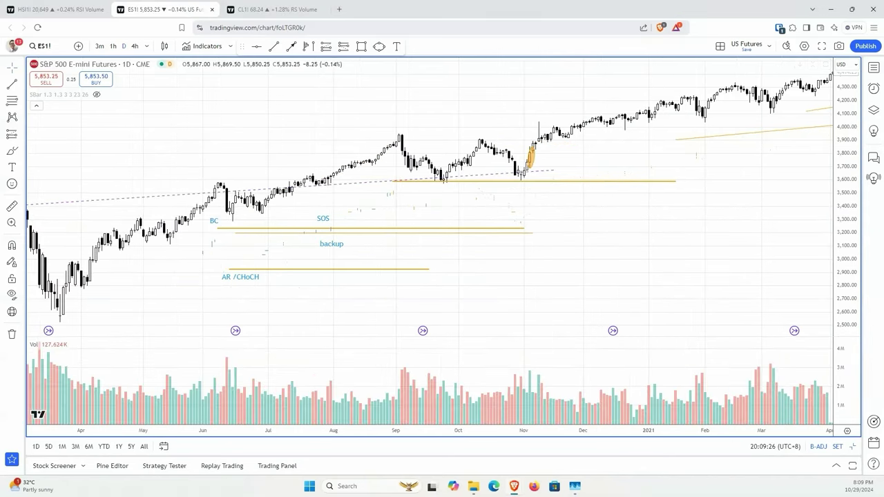
{"action": "mouse_move", "coordinate": [488, 389]}
{"action": "left_mouse_down"}
{"action": "mouse_move", "coordinate": [521, 379]}
{"action": "mouse_move", "coordinate": [515, 368]}
{"action": "left_mouse_up"}
{"action": "mouse_move", "coordinate": [528, 155]}
{"action": "left_mouse_down"}
{"action": "mouse_move", "coordinate": [512, 148]}
{"action": "mouse_move", "coordinate": [523, 187]}
{"action": "left_mouse_up"}
{"action": "mouse_move", "coordinate": [509, 241]}
{"action": "left_mouse_down"}
{"action": "mouse_move", "coordinate": [514, 197]}
{"action": "mouse_move", "coordinate": [526, 211]}
{"action": "left_mouse_up"}
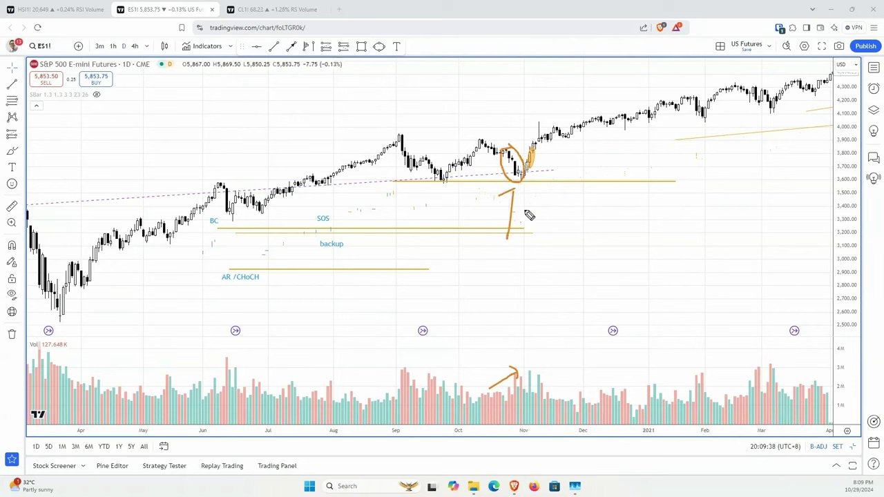
Draw support near 3,600 and resistance near 3,900, add arrows at the November 2020 turn, and trace price into March 2021.
{"action": "mouse_move", "coordinate": [212, 177]}
{"action": "left_mouse_down"}
{"action": "mouse_move", "coordinate": [571, 183]}
{"action": "mouse_move", "coordinate": [556, 247]}
{"action": "left_mouse_up"}
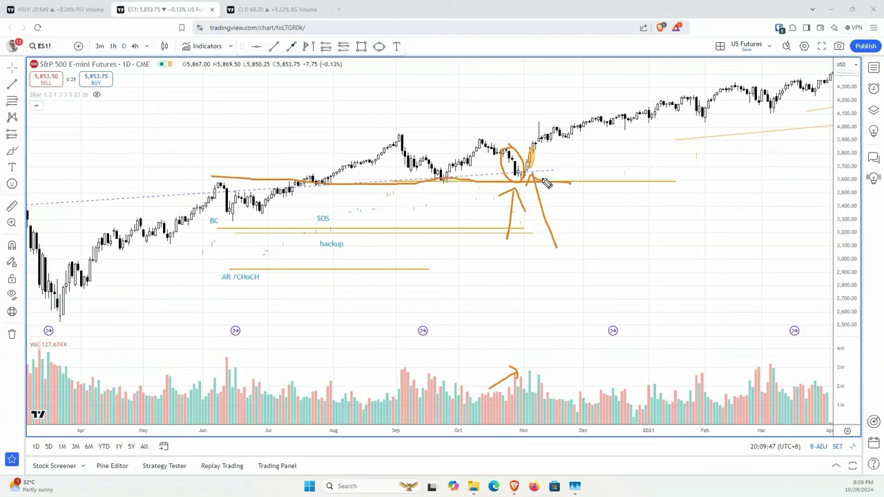
{"action": "left_click_drag", "start_coordinate": [513, 52], "coordinate": [529, 147]}
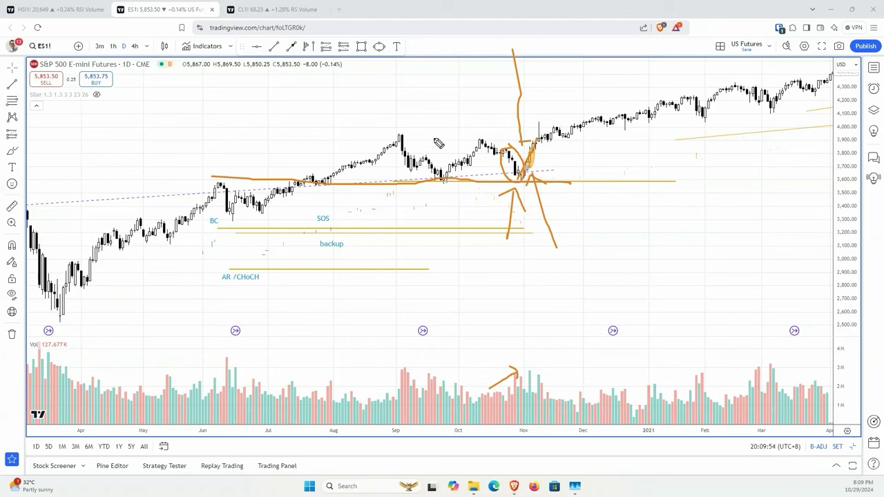
{"action": "left_click_drag", "start_coordinate": [388, 138], "coordinate": [572, 139]}
{"action": "mouse_move", "coordinate": [391, 147]}
{"action": "left_mouse_down"}
{"action": "mouse_move", "coordinate": [581, 132]}
{"action": "mouse_move", "coordinate": [573, 142]}
{"action": "mouse_move", "coordinate": [646, 116]}
{"action": "mouse_move", "coordinate": [730, 112]}
{"action": "mouse_move", "coordinate": [816, 91]}
{"action": "left_mouse_up"}
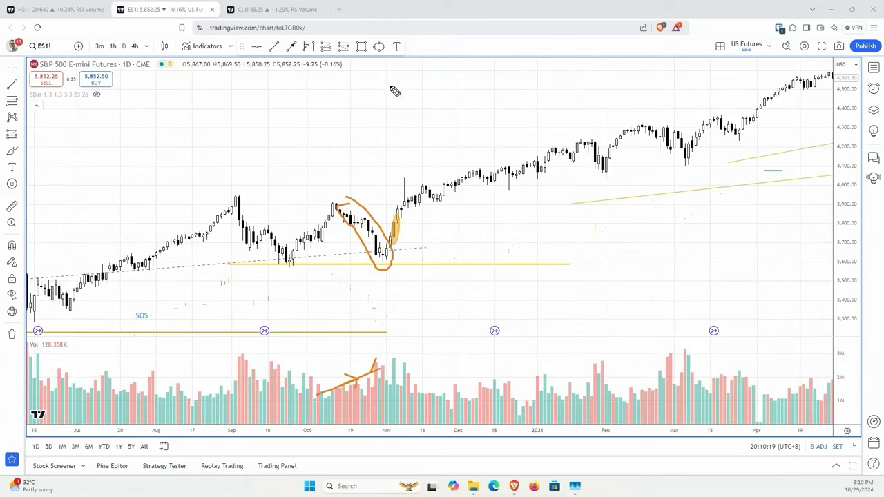
Go back to November 2016, circle the volume spike, and mark the high and low of its long-tailed candle with an arrow below.
{"action": "mouse_move", "coordinate": [390, 77]}
{"action": "left_mouse_down"}
{"action": "mouse_move", "coordinate": [363, 193]}
{"action": "mouse_move", "coordinate": [383, 211]}
{"action": "left_mouse_up"}
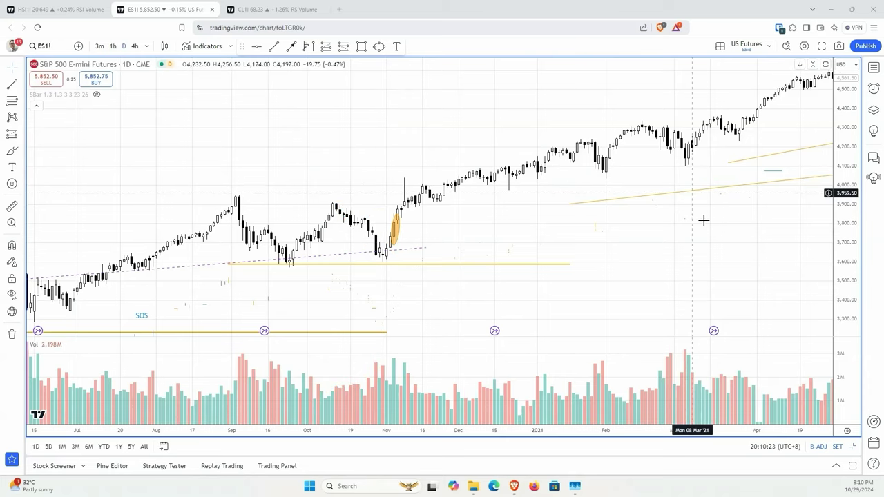
{"action": "scroll", "coordinate": [690, 228], "scroll_direction": "down", "scroll_amount": 10}
{"action": "left_click_drag", "start_coordinate": [399, 183], "coordinate": [660, 228]}
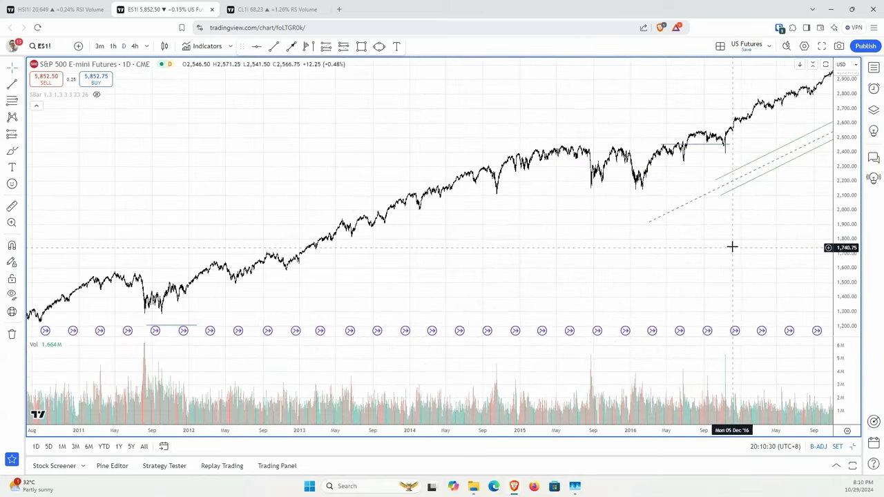
{"action": "scroll", "coordinate": [727, 221], "scroll_direction": "up", "scroll_amount": 5}
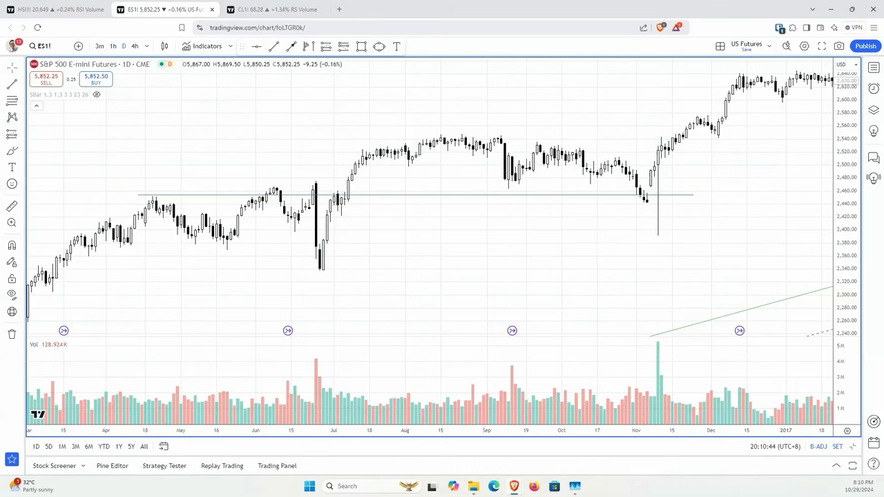
{"action": "key", "text": "ctrl+shift+3"}
{"action": "left_click_drag", "start_coordinate": [653, 330], "coordinate": [664, 329]}
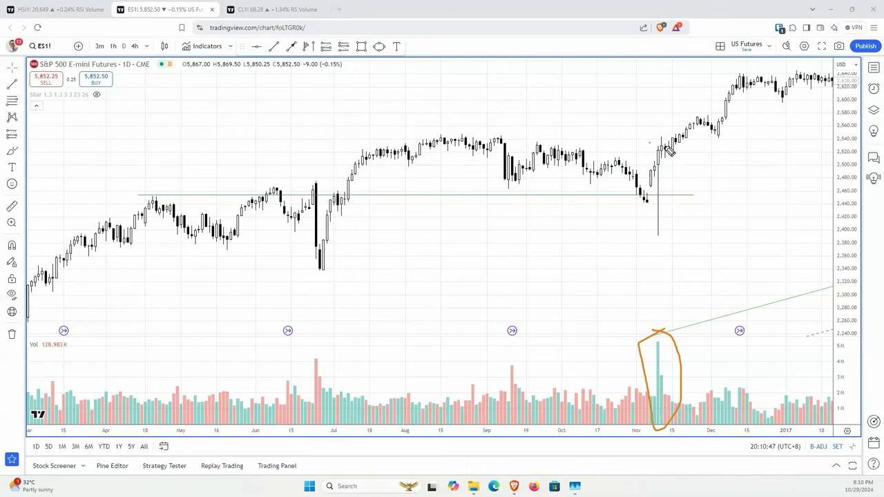
{"action": "left_click_drag", "start_coordinate": [666, 147], "coordinate": [650, 143]}
{"action": "left_click_drag", "start_coordinate": [664, 238], "coordinate": [668, 253]}
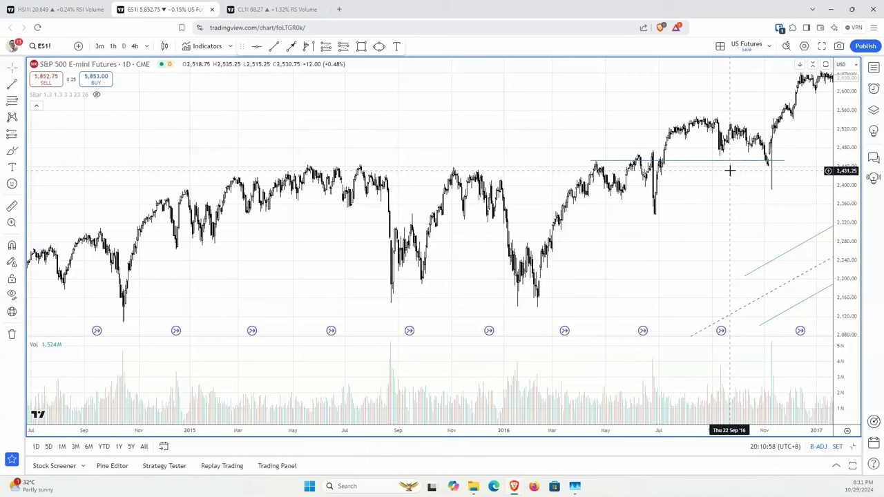
Outline the 2015–2016 range with lines at about 2,430 and 2,200, tracing the price swings from August 2015 to January 2016.
{"action": "scroll", "coordinate": [729, 170], "scroll_direction": "down", "scroll_amount": 2}
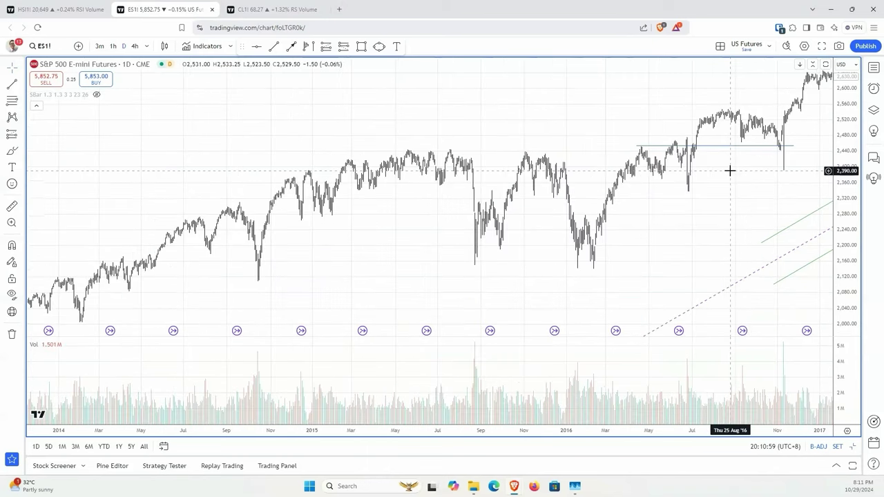
{"action": "scroll", "coordinate": [659, 194], "scroll_direction": "up", "scroll_amount": 1}
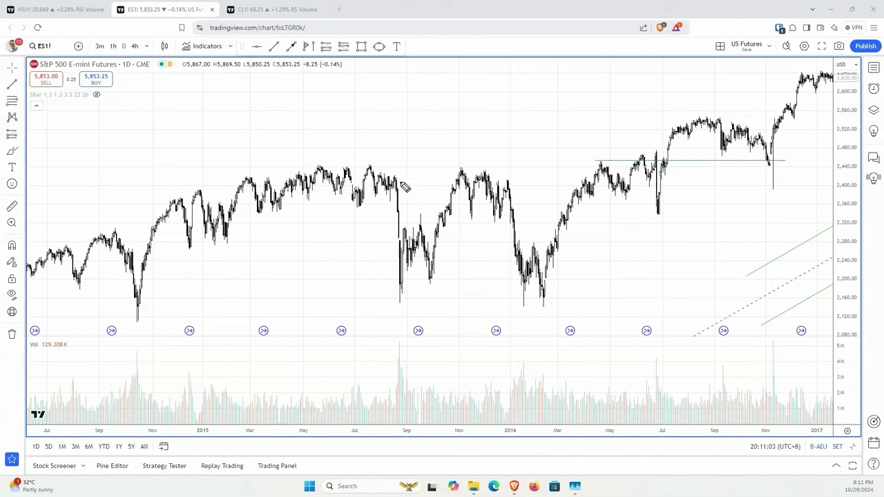
{"action": "left_click_drag", "start_coordinate": [366, 171], "coordinate": [747, 177]}
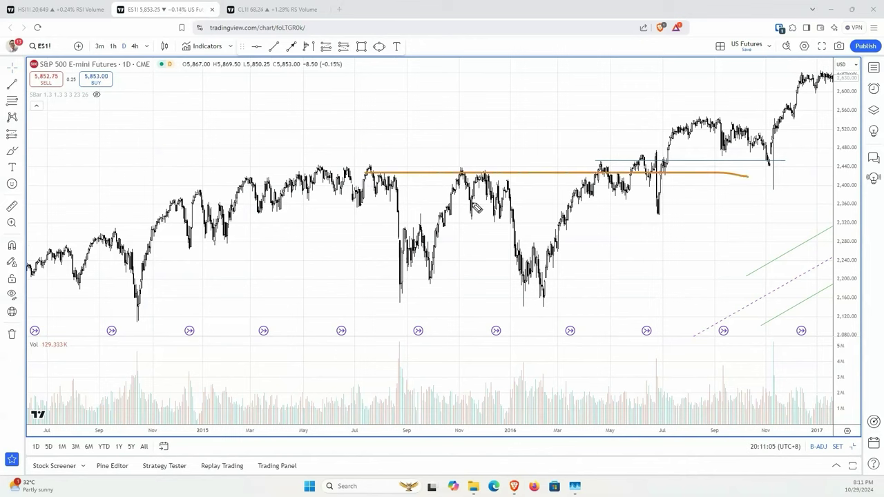
{"action": "mouse_move", "coordinate": [382, 177]}
{"action": "left_mouse_down"}
{"action": "mouse_move", "coordinate": [403, 290]}
{"action": "mouse_move", "coordinate": [471, 180]}
{"action": "mouse_move", "coordinate": [528, 286]}
{"action": "mouse_move", "coordinate": [523, 304]}
{"action": "left_mouse_up"}
{"action": "left_click_drag", "start_coordinate": [392, 285], "coordinate": [464, 279]}
{"action": "left_click_drag", "start_coordinate": [593, 284], "coordinate": [609, 281]}
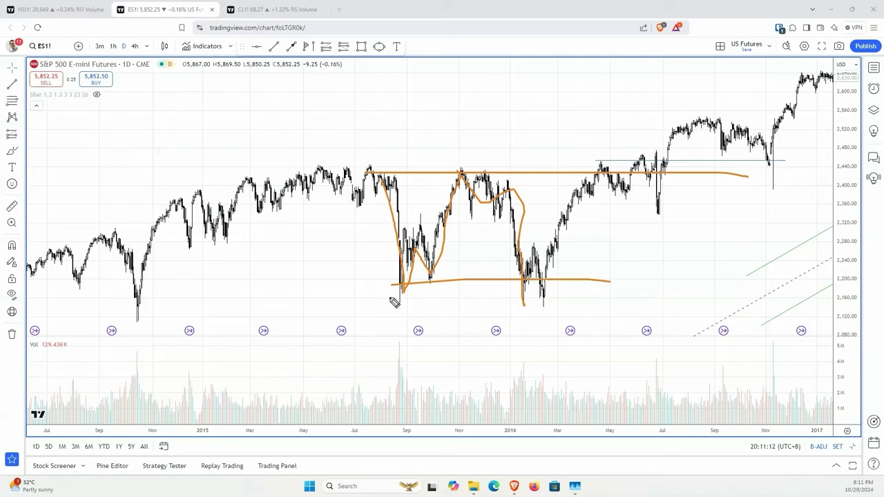
Add a lower line near 2,160, trace the 2016 rally, and box the April–July range between about 2,380 and 2,450, clearing the ink at the end.
{"action": "left_click_drag", "start_coordinate": [383, 298], "coordinate": [604, 298]}
{"action": "mouse_move", "coordinate": [533, 294]}
{"action": "left_mouse_down"}
{"action": "mouse_move", "coordinate": [601, 157]}
{"action": "mouse_move", "coordinate": [702, 160]}
{"action": "left_mouse_up"}
{"action": "left_click_drag", "start_coordinate": [580, 194], "coordinate": [704, 195]}
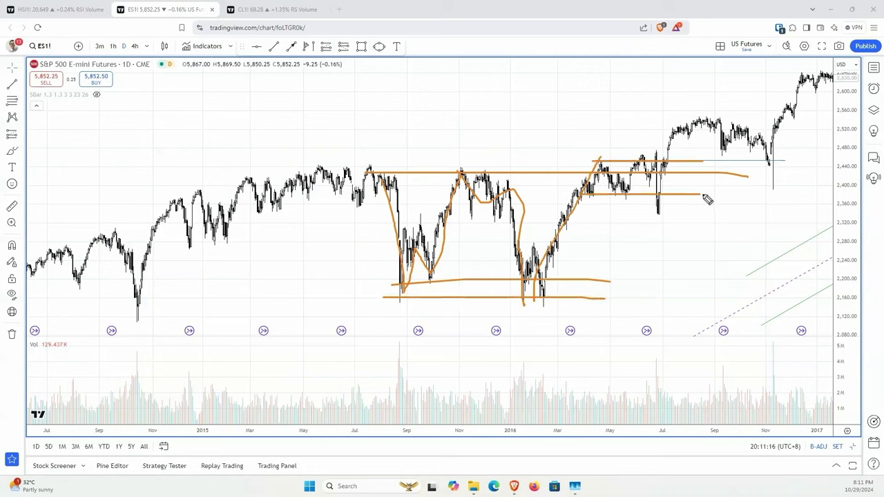
{"action": "mouse_move", "coordinate": [649, 209]}
{"action": "left_mouse_down"}
{"action": "mouse_move", "coordinate": [687, 124]}
{"action": "mouse_move", "coordinate": [765, 122]}
{"action": "left_mouse_up"}
{"action": "key", "text": "Escape"}
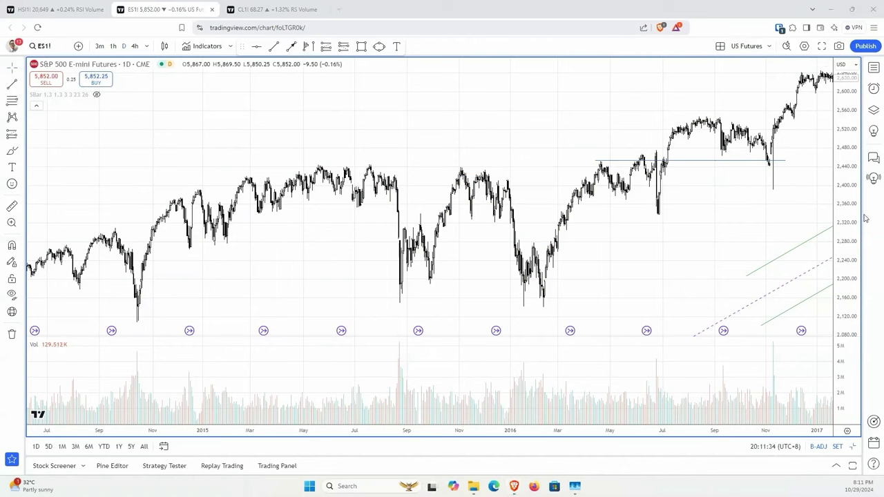
Circle the early November 2016 decline and draw an arrow along the volume bars leading up to the spike.
{"action": "scroll", "coordinate": [753, 212], "scroll_direction": "up", "scroll_amount": 3}
{"action": "scroll", "coordinate": [754, 212], "scroll_direction": "up", "scroll_amount": 3}
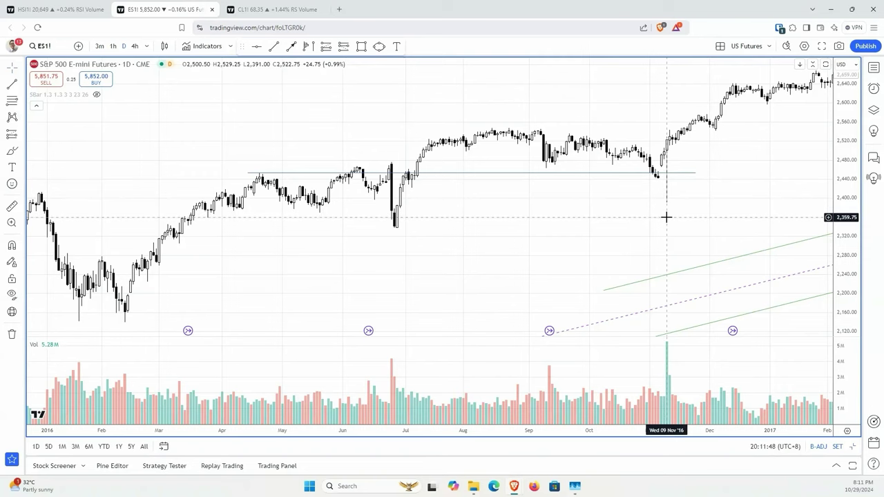
{"action": "scroll", "coordinate": [666, 217], "scroll_direction": "up", "scroll_amount": 3}
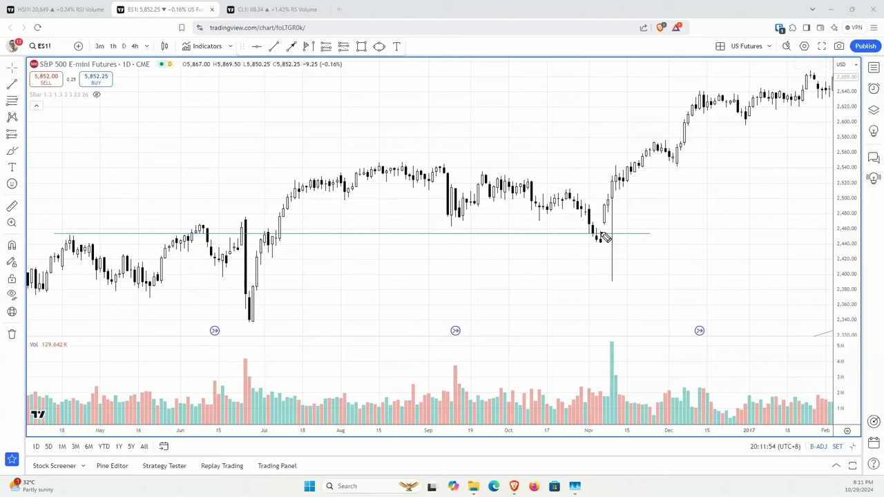
{"action": "mouse_move", "coordinate": [579, 201]}
{"action": "left_mouse_down"}
{"action": "mouse_move", "coordinate": [592, 247]}
{"action": "mouse_move", "coordinate": [588, 200]}
{"action": "left_mouse_up"}
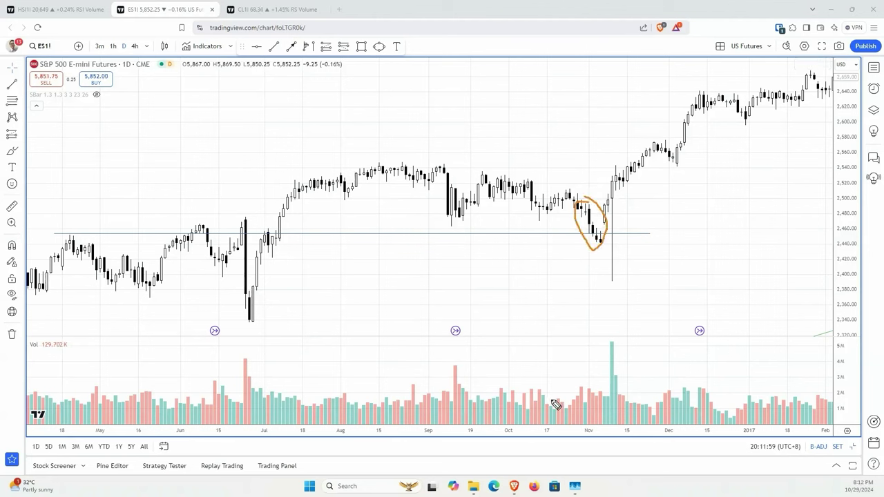
{"action": "left_click_drag", "start_coordinate": [552, 400], "coordinate": [600, 388]}
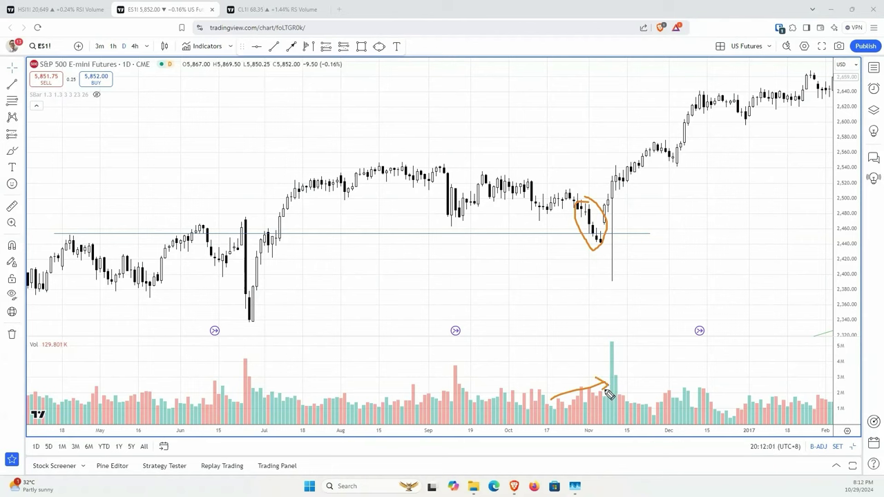
Circle the November 2016 decline again and bound the August–November range at about 2,540 and 2,460, finishing by clearing the ink.
{"action": "mouse_move", "coordinate": [575, 201]}
{"action": "left_mouse_down"}
{"action": "mouse_move", "coordinate": [592, 249]}
{"action": "mouse_move", "coordinate": [598, 210]}
{"action": "left_mouse_up"}
{"action": "left_click_drag", "start_coordinate": [348, 165], "coordinate": [562, 164]}
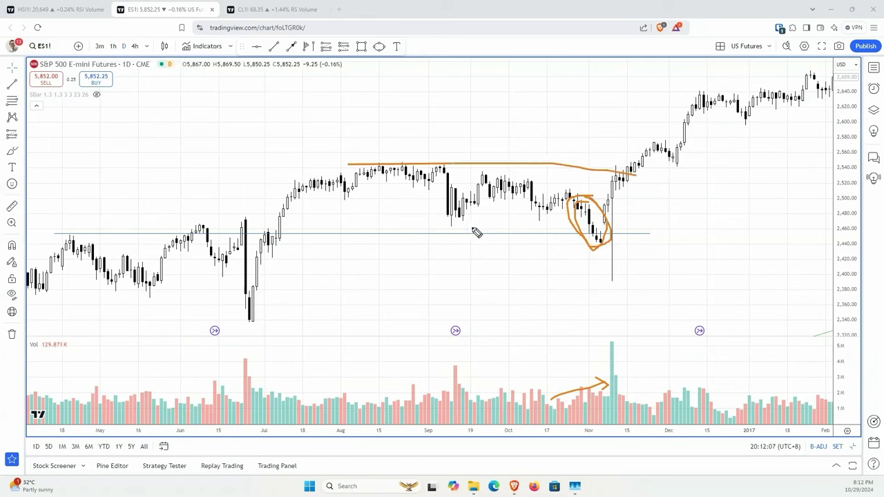
{"action": "left_click_drag", "start_coordinate": [413, 229], "coordinate": [606, 229]}
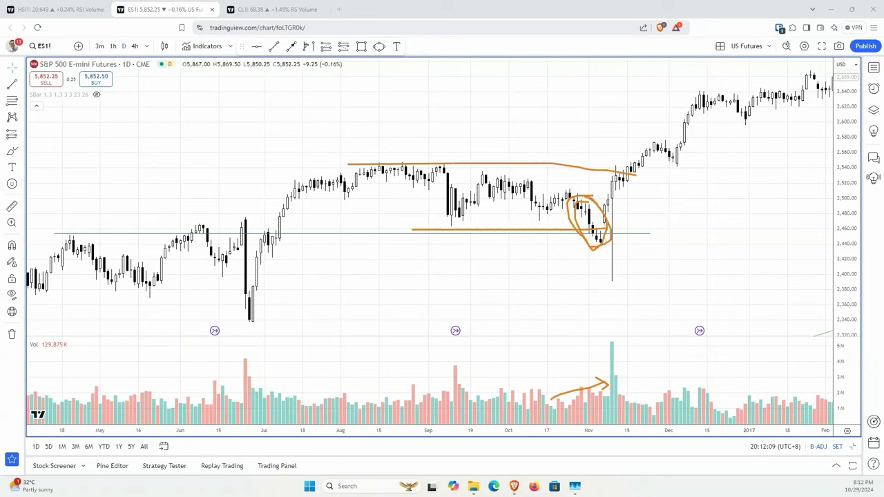
{"action": "key", "text": "Escape"}
Draw the support line from the September 2016 low, trace the early November drop through it and the rebound, and clear the ink.
{"action": "left_click_drag", "start_coordinate": [440, 228], "coordinate": [710, 249]}
{"action": "left_click_drag", "start_coordinate": [556, 188], "coordinate": [602, 243]}
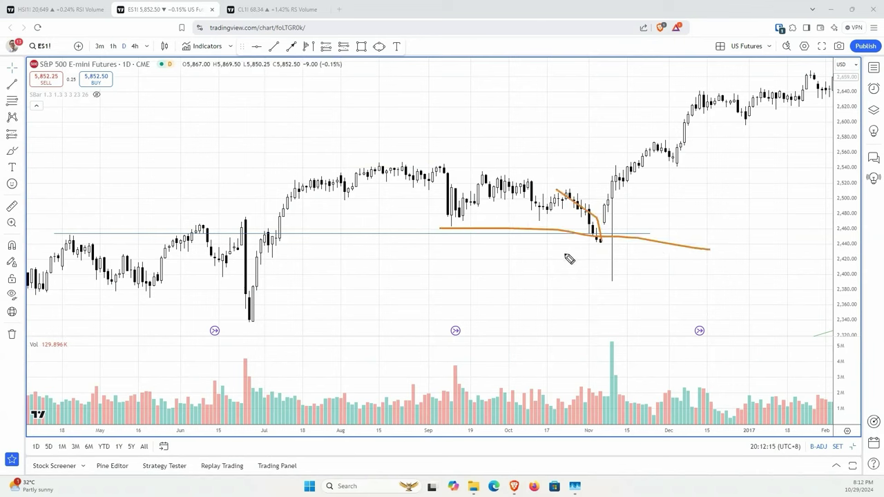
{"action": "mouse_move", "coordinate": [525, 306]}
{"action": "left_mouse_down"}
{"action": "mouse_move", "coordinate": [590, 247]}
{"action": "mouse_move", "coordinate": [613, 182]}
{"action": "left_mouse_up"}
{"action": "key", "text": "Escape"}
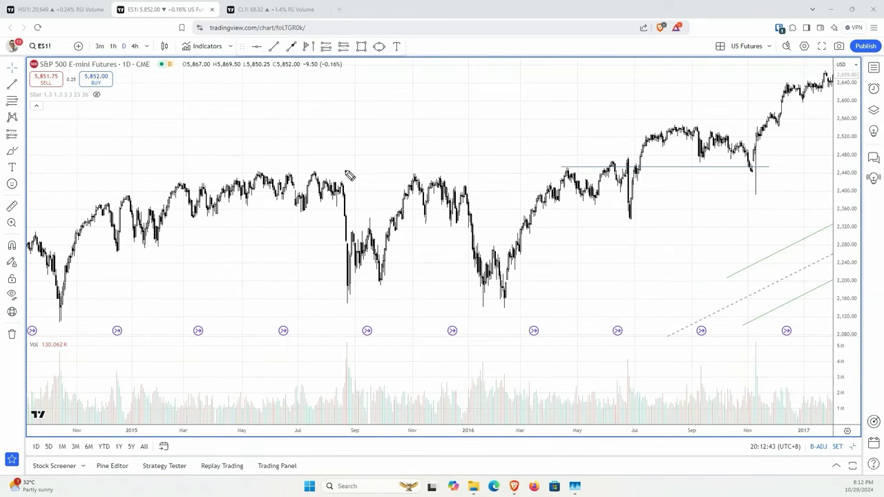
Draw the 2015 resistance near 2,440 into 2016 and mark both edges of the August–November 2016 range, clearing the ink at the end.
{"action": "left_click_drag", "start_coordinate": [315, 173], "coordinate": [724, 178]}
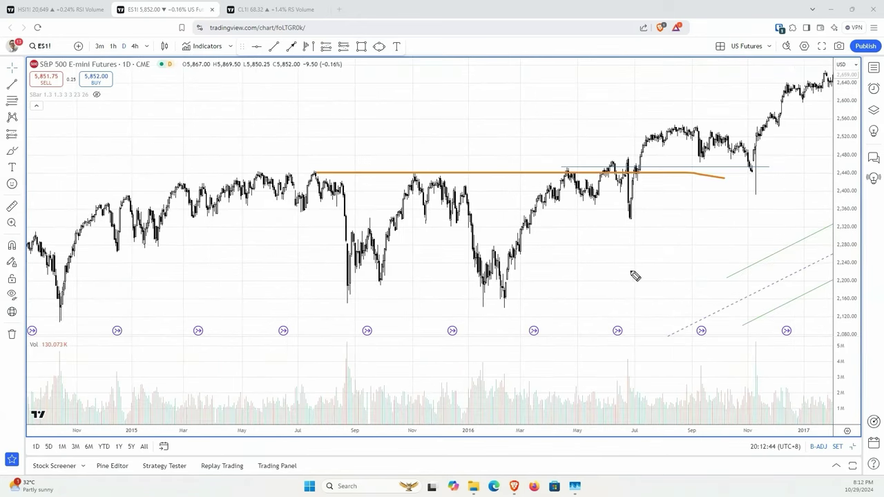
{"action": "left_click_drag", "start_coordinate": [653, 127], "coordinate": [788, 133]}
{"action": "left_click_drag", "start_coordinate": [678, 163], "coordinate": [787, 166]}
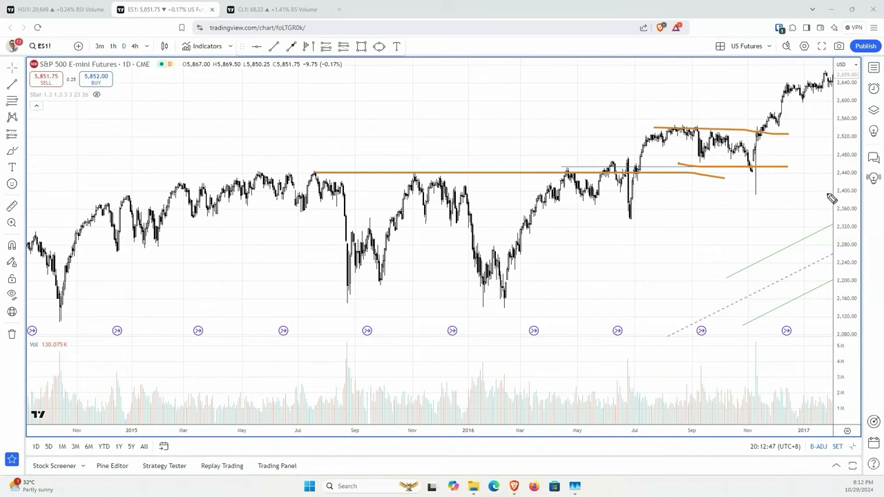
{"action": "key", "text": "Escape"}
Return to 2020, trace the June–September rally, draw lines at about 3,890 and 3,570, and circle the late October low.
{"action": "left_click_drag", "start_coordinate": [749, 202], "coordinate": [242, 179]}
{"action": "mouse_move", "coordinate": [662, 170]}
{"action": "left_mouse_down"}
{"action": "mouse_move", "coordinate": [487, 170]}
{"action": "mouse_move", "coordinate": [268, 187]}
{"action": "left_mouse_up"}
{"action": "left_click_drag", "start_coordinate": [704, 243], "coordinate": [118, 228]}
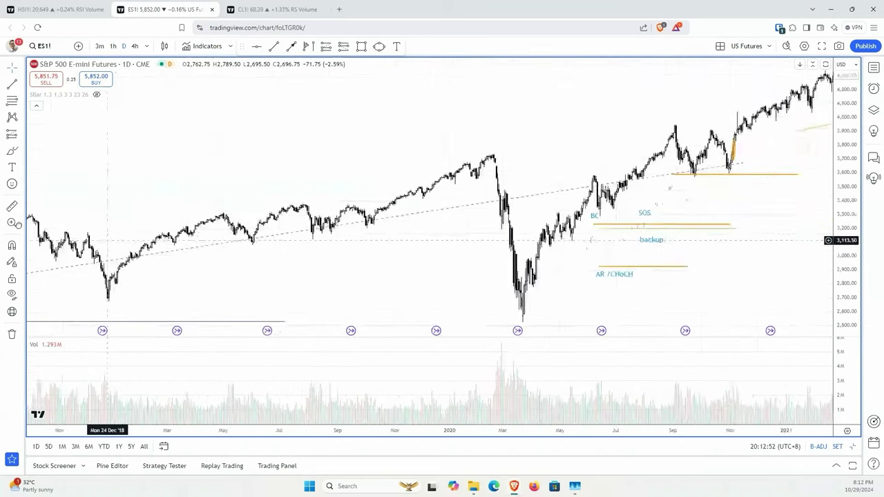
{"action": "left_click_drag", "start_coordinate": [476, 227], "coordinate": [365, 224]}
{"action": "scroll", "coordinate": [620, 201], "scroll_direction": "up", "scroll_amount": 1}
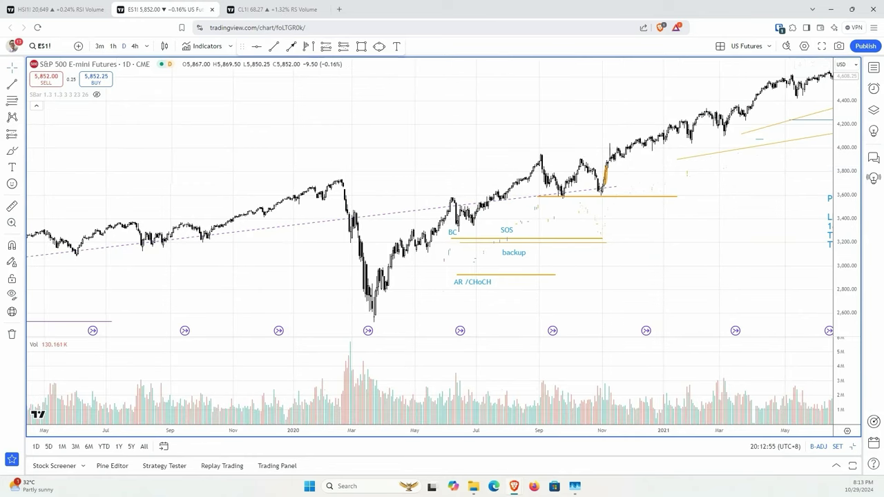
{"action": "mouse_move", "coordinate": [458, 228]}
{"action": "left_mouse_down"}
{"action": "mouse_move", "coordinate": [547, 163]}
{"action": "mouse_move", "coordinate": [649, 160]}
{"action": "left_mouse_up"}
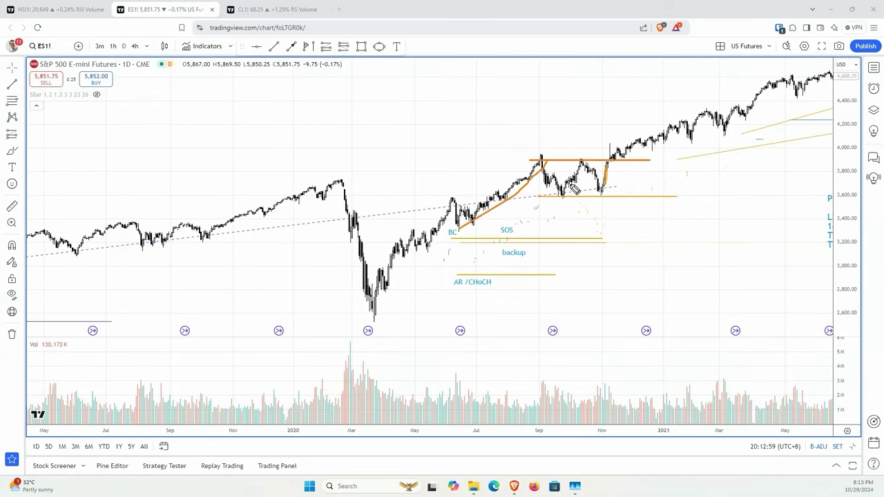
{"action": "left_click_drag", "start_coordinate": [453, 199], "coordinate": [629, 198]}
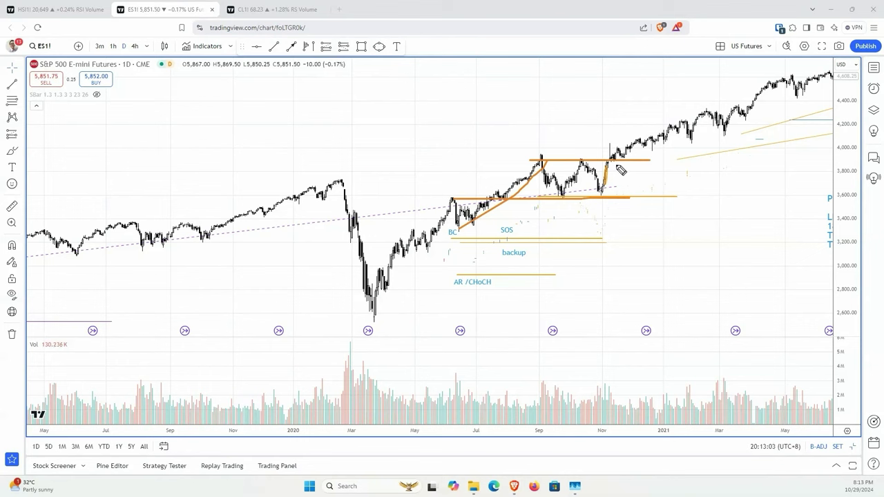
{"action": "mouse_move", "coordinate": [598, 183]}
{"action": "left_mouse_down"}
{"action": "mouse_move", "coordinate": [595, 195]}
{"action": "mouse_move", "coordinate": [606, 190]}
{"action": "left_mouse_up"}
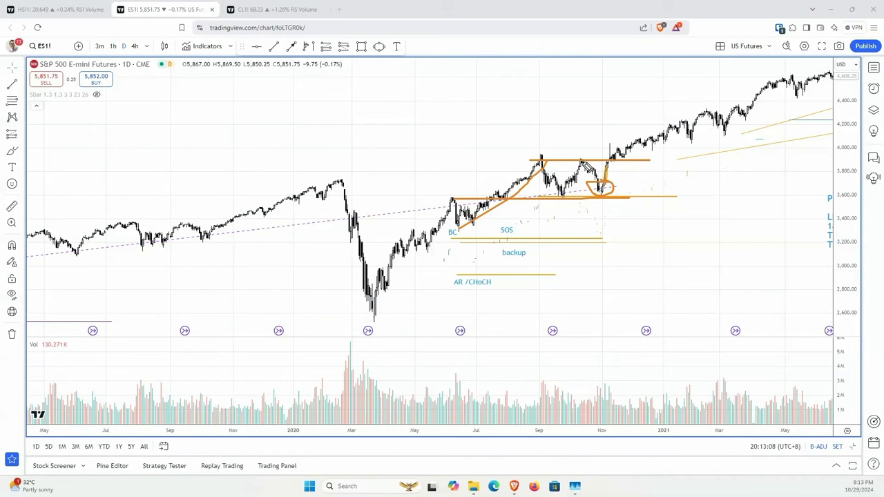
Trace the pullback from the mid-October 2020 high and clear the ink.
{"action": "mouse_move", "coordinate": [584, 162]}
{"action": "left_mouse_down"}
{"action": "mouse_move", "coordinate": [602, 192]}
{"action": "mouse_move", "coordinate": [558, 196]}
{"action": "mouse_move", "coordinate": [559, 181]}
{"action": "left_mouse_up"}
{"action": "key", "text": "Escape"}
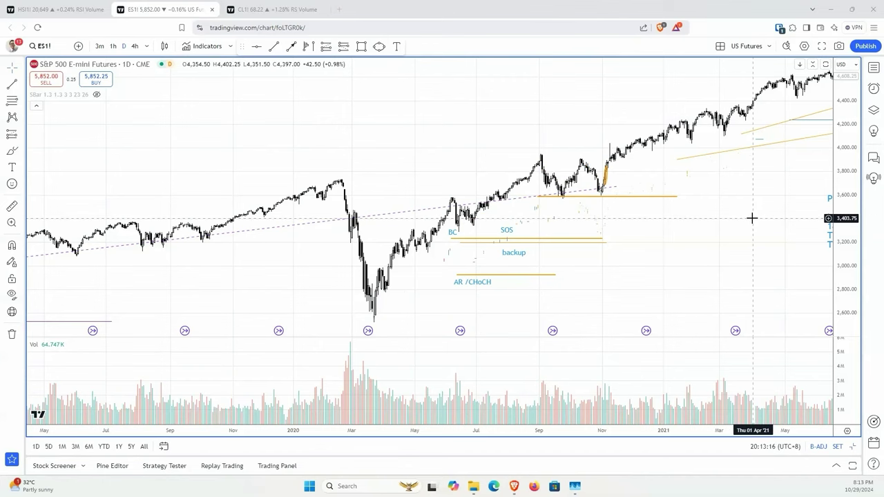
Bound the July–October 2024 range at about 5,750 and 5,475 with a falling volume line, clear the ink, and trace the September rally.
{"action": "scroll", "coordinate": [722, 232], "scroll_direction": "up", "scroll_amount": 4}
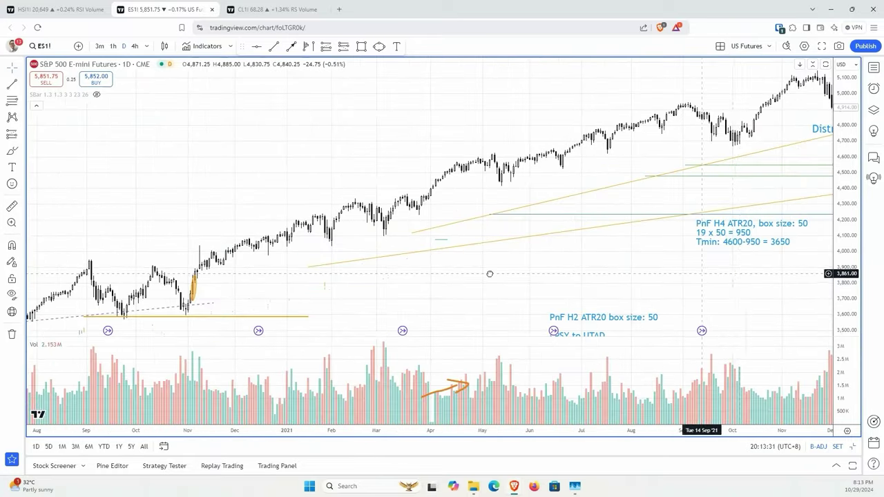
{"action": "scroll", "coordinate": [490, 274], "scroll_direction": "up", "scroll_amount": 4}
{"action": "scroll", "coordinate": [668, 120], "scroll_direction": "down", "scroll_amount": 3}
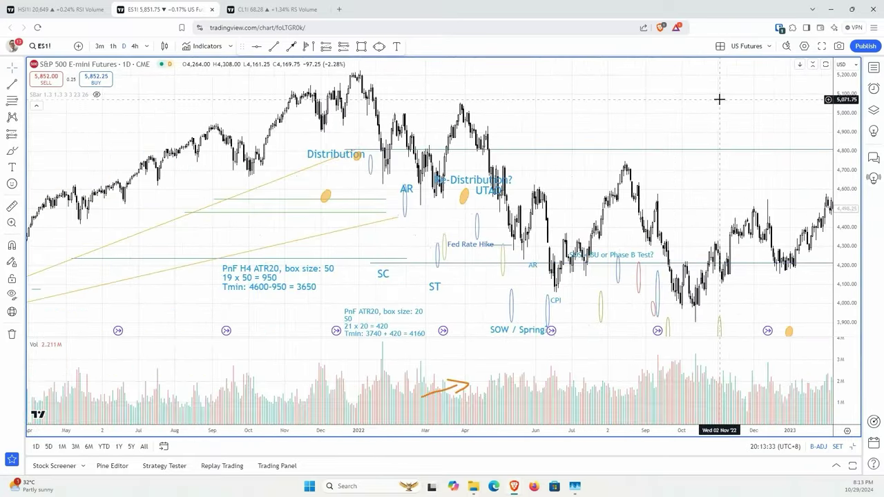
{"action": "left_click_drag", "start_coordinate": [566, 114], "coordinate": [359, 117]}
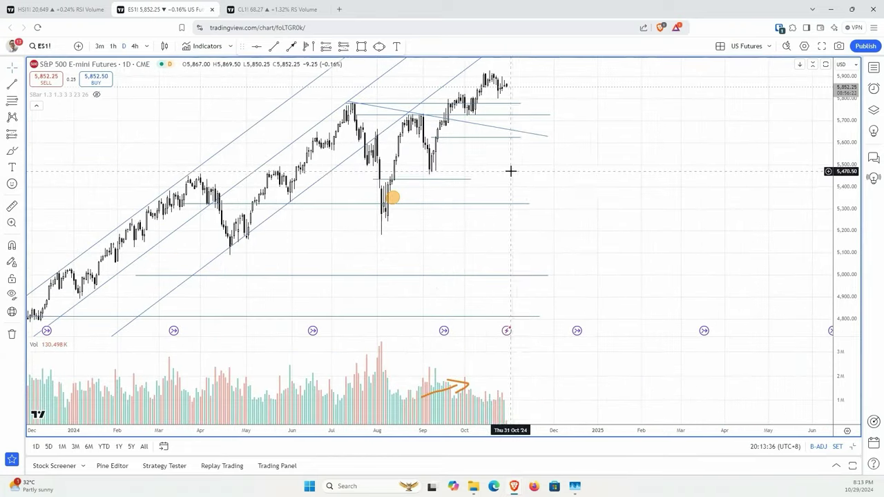
{"action": "left_click_drag", "start_coordinate": [525, 173], "coordinate": [700, 178]}
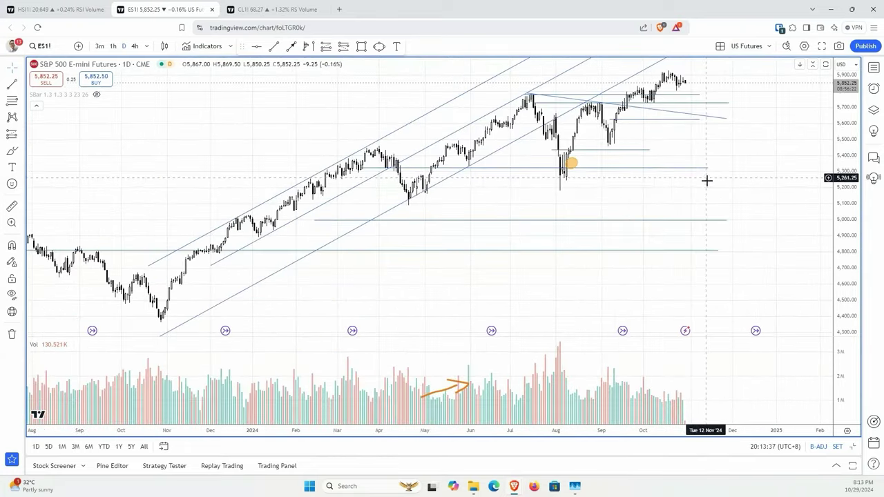
{"action": "scroll", "coordinate": [707, 180], "scroll_direction": "up", "scroll_amount": 3}
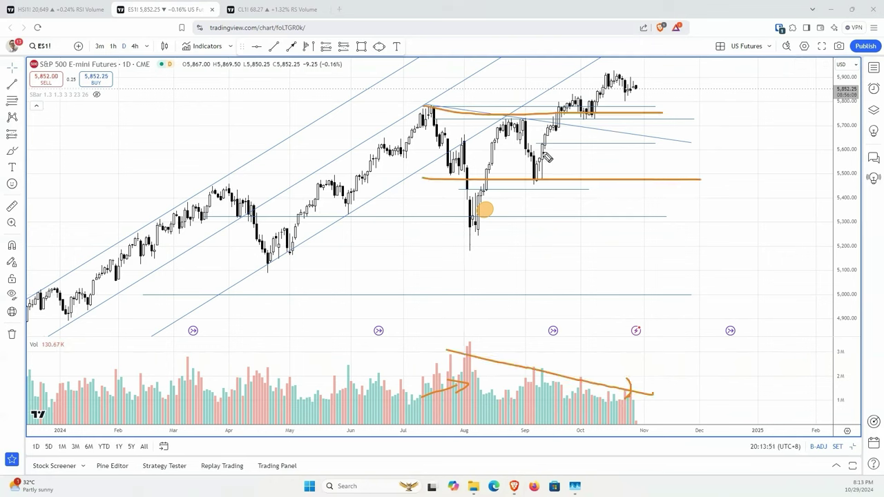
{"action": "key", "text": "Escape"}
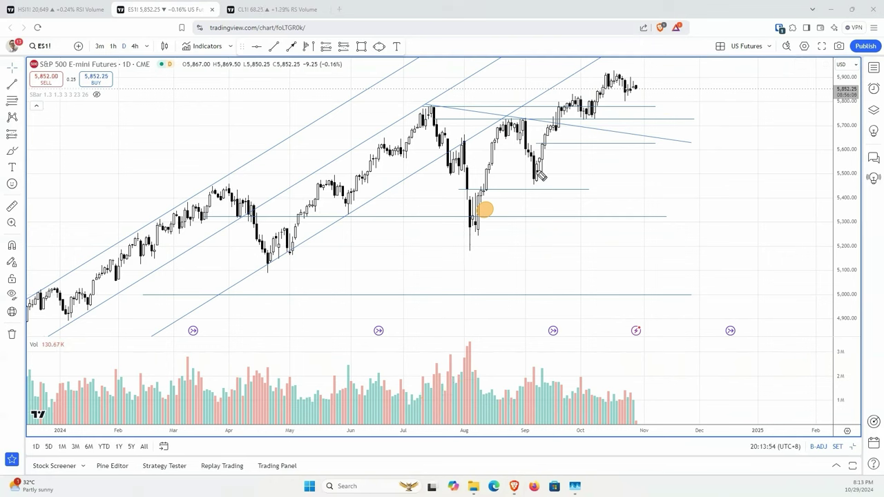
{"action": "mouse_move", "coordinate": [538, 177]}
{"action": "left_mouse_down"}
{"action": "mouse_move", "coordinate": [574, 101]}
{"action": "mouse_move", "coordinate": [602, 104]}
{"action": "mouse_move", "coordinate": [603, 113]}
{"action": "left_mouse_up"}
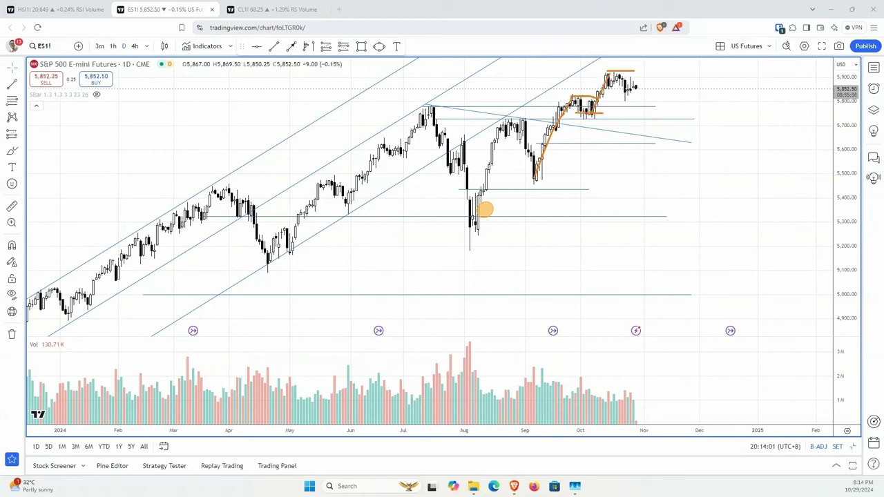
Mark the rising October 2024 volume with an arrow and circle the late October pullback candles.
{"action": "scroll", "coordinate": [732, 217], "scroll_direction": "up", "scroll_amount": 2}
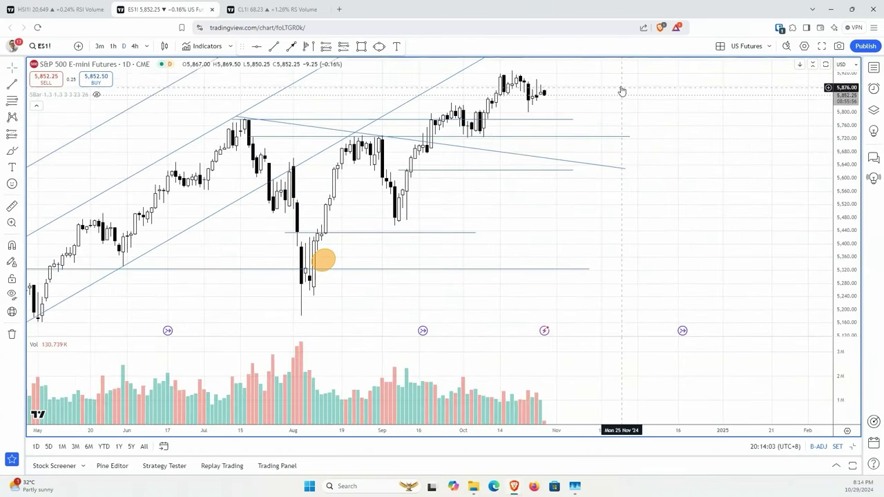
{"action": "scroll", "coordinate": [704, 97], "scroll_direction": "up", "scroll_amount": 2}
{"action": "scroll", "coordinate": [750, 116], "scroll_direction": "up", "scroll_amount": 2}
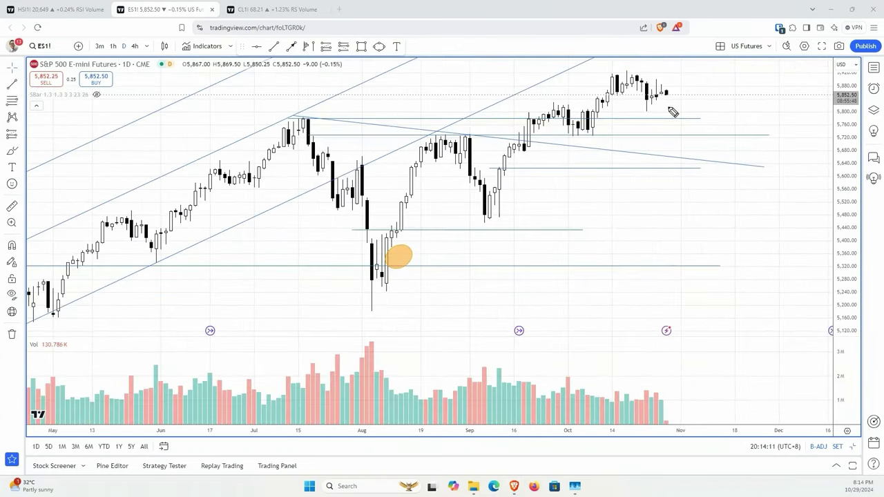
{"action": "left_click_drag", "start_coordinate": [650, 395], "coordinate": [657, 390]}
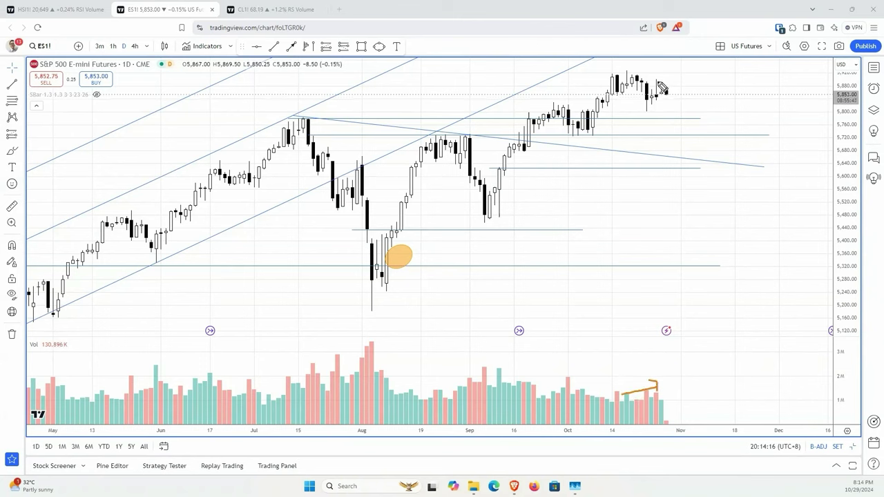
{"action": "mouse_move", "coordinate": [659, 82]}
{"action": "left_mouse_down"}
{"action": "mouse_move", "coordinate": [642, 89]}
{"action": "mouse_move", "coordinate": [679, 109]}
{"action": "mouse_move", "coordinate": [660, 84]}
{"action": "left_mouse_up"}
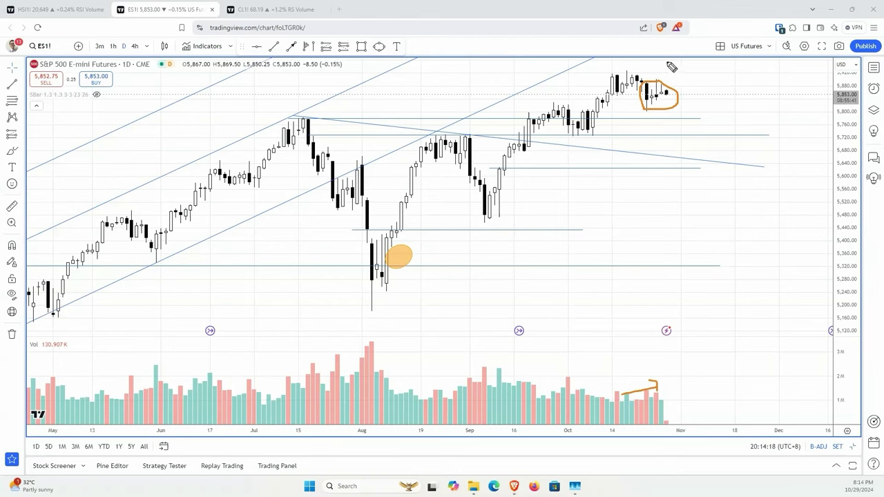
Sketch a projected decline to about 5,780, circle the area below the October low, extend the July 2024 high across, and clear the ink.
{"action": "scroll", "coordinate": [720, 220], "scroll_direction": "down", "scroll_amount": 3}
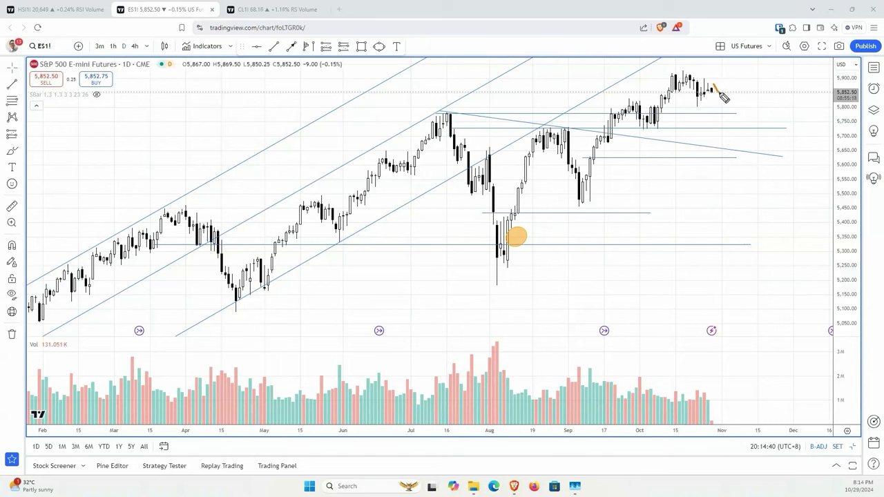
{"action": "mouse_move", "coordinate": [723, 96]}
{"action": "left_mouse_down"}
{"action": "mouse_move", "coordinate": [747, 118]}
{"action": "mouse_move", "coordinate": [699, 122]}
{"action": "mouse_move", "coordinate": [709, 114]}
{"action": "mouse_move", "coordinate": [695, 109]}
{"action": "left_mouse_up"}
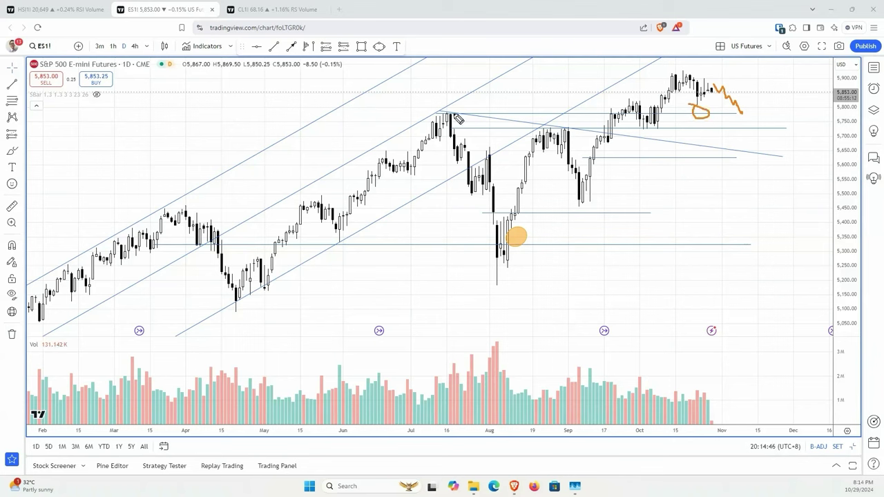
{"action": "left_click_drag", "start_coordinate": [455, 114], "coordinate": [787, 119]}
{"action": "key", "text": "Escape"}
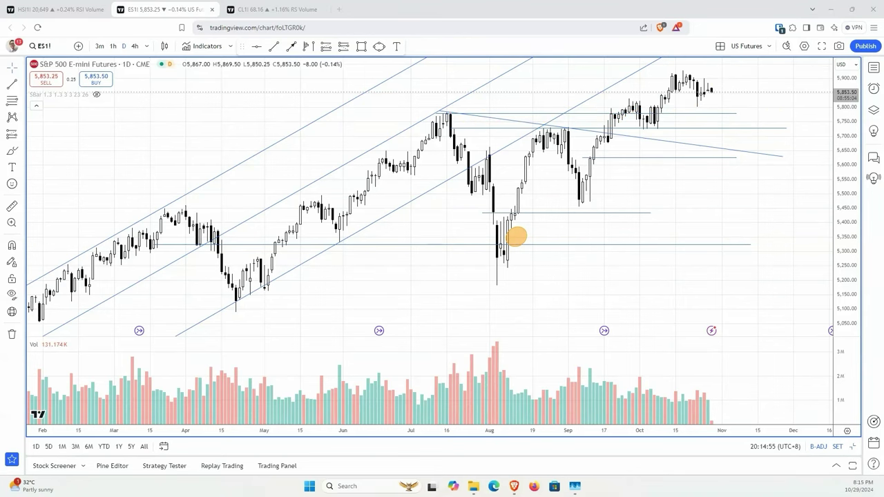
Sketch a sideways consolidation through November 2024 between boundary lines near 5,800 and 5,750, and clear the ink.
{"action": "mouse_move", "coordinate": [715, 89]}
{"action": "left_mouse_down"}
{"action": "mouse_move", "coordinate": [727, 117]}
{"action": "mouse_move", "coordinate": [819, 121]}
{"action": "left_mouse_up"}
{"action": "left_click_drag", "start_coordinate": [691, 103], "coordinate": [816, 109]}
{"action": "left_click_drag", "start_coordinate": [721, 116], "coordinate": [825, 123]}
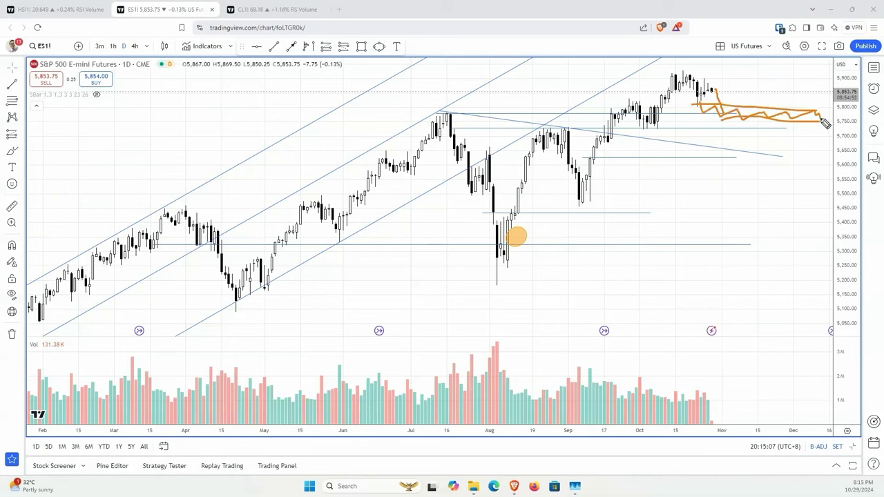
{"action": "key", "text": "Escape"}
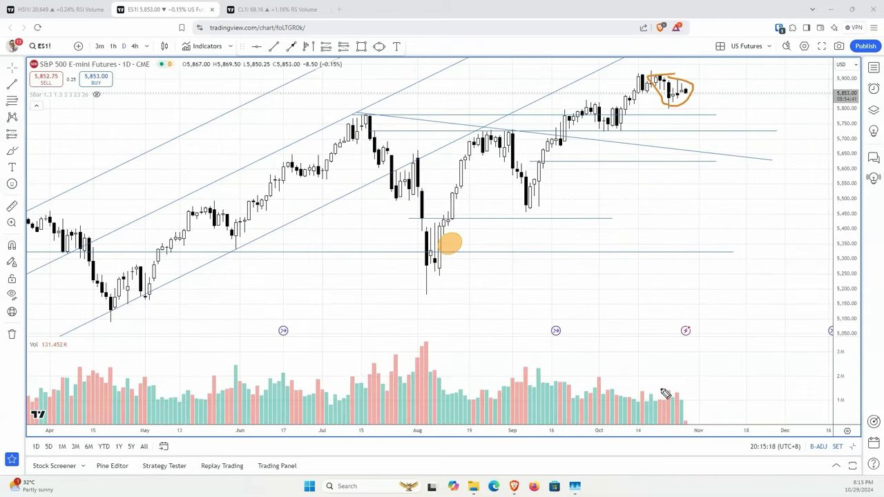
Draw a rising arrow over the October 2024 volume, circle the pullback, and add a downward stroke from its low.
{"action": "left_click_drag", "start_coordinate": [642, 399], "coordinate": [686, 375]}
{"action": "left_click_drag", "start_coordinate": [667, 367], "coordinate": [687, 384]}
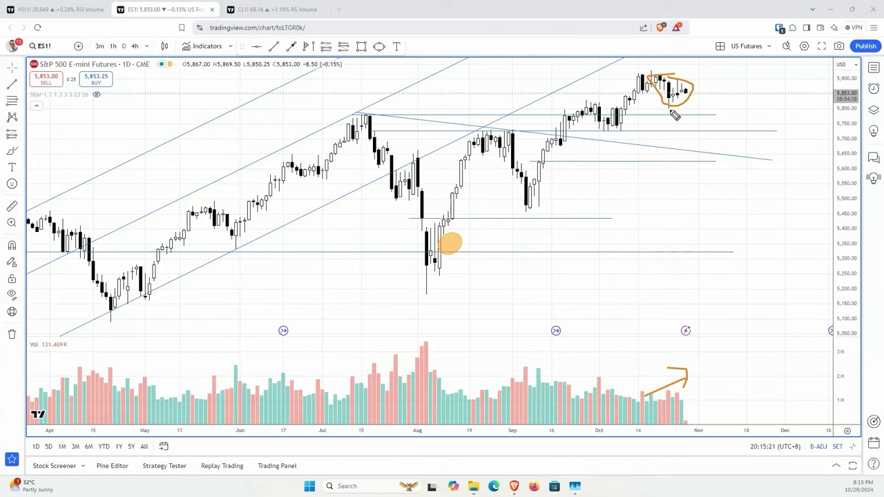
{"action": "left_click_drag", "start_coordinate": [670, 111], "coordinate": [675, 143]}
Point arrows at the rising October volume and the late October candles, and mark the latest volume bars.
{"action": "scroll", "coordinate": [540, 134], "scroll_direction": "up", "scroll_amount": 3}
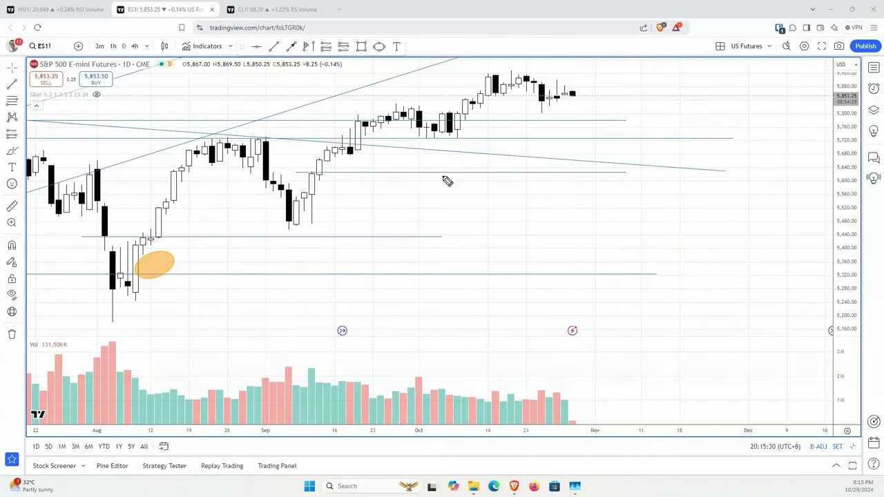
{"action": "left_click_drag", "start_coordinate": [504, 397], "coordinate": [531, 382]}
{"action": "left_click", "coordinate": [524, 375]}
{"action": "mouse_move", "coordinate": [562, 25]}
{"action": "left_mouse_down"}
{"action": "mouse_move", "coordinate": [555, 81]}
{"action": "mouse_move", "coordinate": [568, 76]}
{"action": "left_mouse_up"}
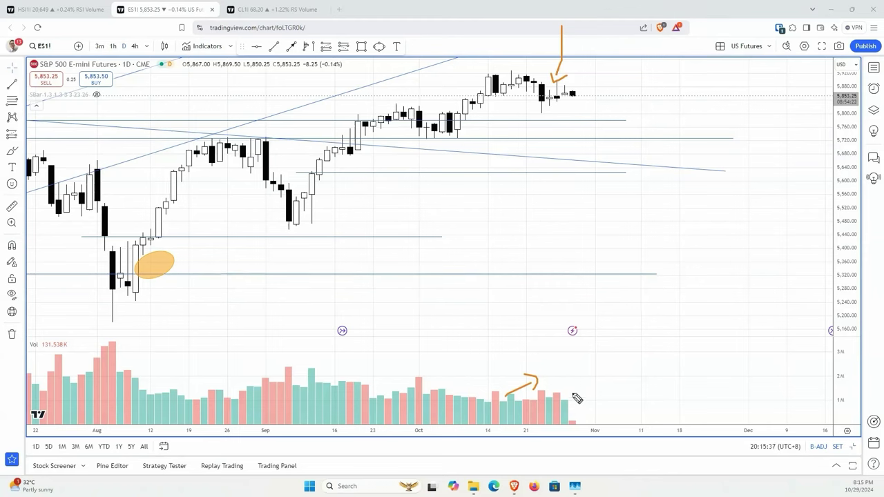
{"action": "left_click_drag", "start_coordinate": [560, 388], "coordinate": [544, 385]}
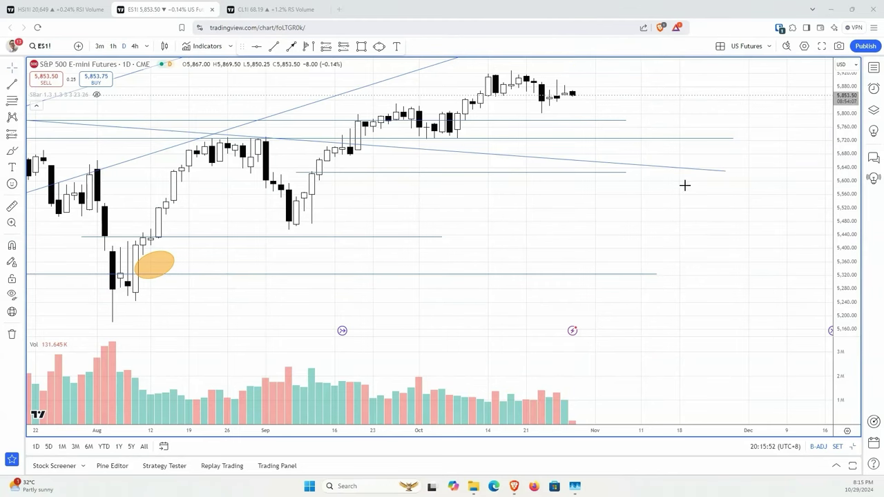
Mark the October 2024 volume bars and draw the falling volume trend from late July to late October.
{"action": "scroll", "coordinate": [682, 210], "scroll_direction": "down", "scroll_amount": 5}
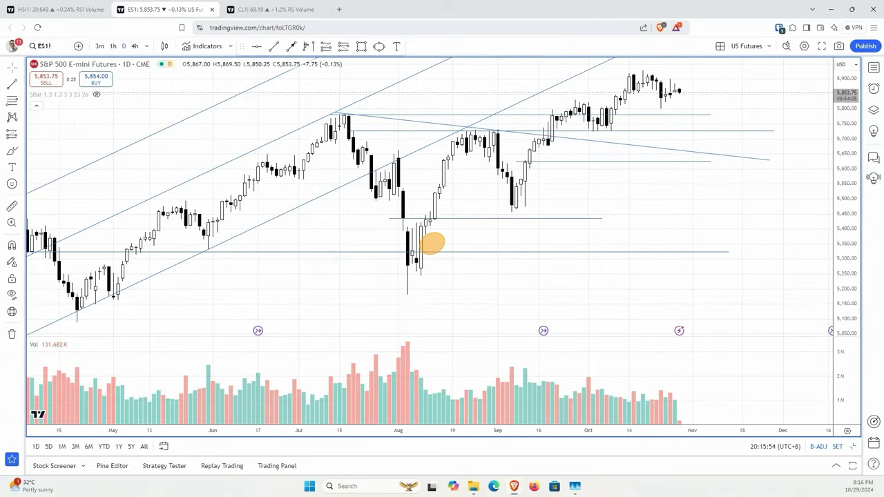
{"action": "mouse_move", "coordinate": [604, 398]}
{"action": "left_mouse_down"}
{"action": "mouse_move", "coordinate": [666, 402]}
{"action": "mouse_move", "coordinate": [638, 391]}
{"action": "mouse_move", "coordinate": [668, 432]}
{"action": "mouse_move", "coordinate": [647, 404]}
{"action": "left_mouse_up"}
{"action": "left_click_drag", "start_coordinate": [367, 325], "coordinate": [682, 390]}
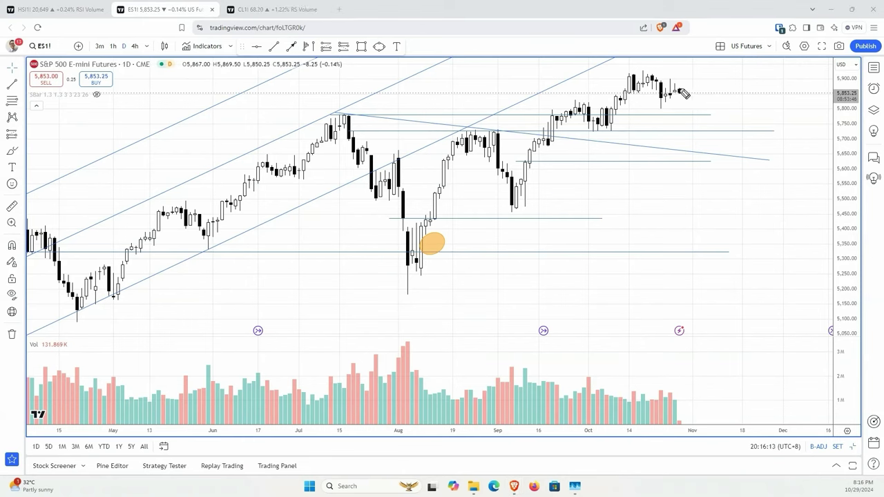
Draw support at about 5,790 and sketch a dip to about 5,745, a rebound with a wide vertical swing, and a breakout rally.
{"action": "left_click_drag", "start_coordinate": [694, 113], "coordinate": [701, 125]}
{"action": "left_click_drag", "start_coordinate": [653, 112], "coordinate": [747, 111]}
{"action": "left_click_drag", "start_coordinate": [701, 125], "coordinate": [729, 96]}
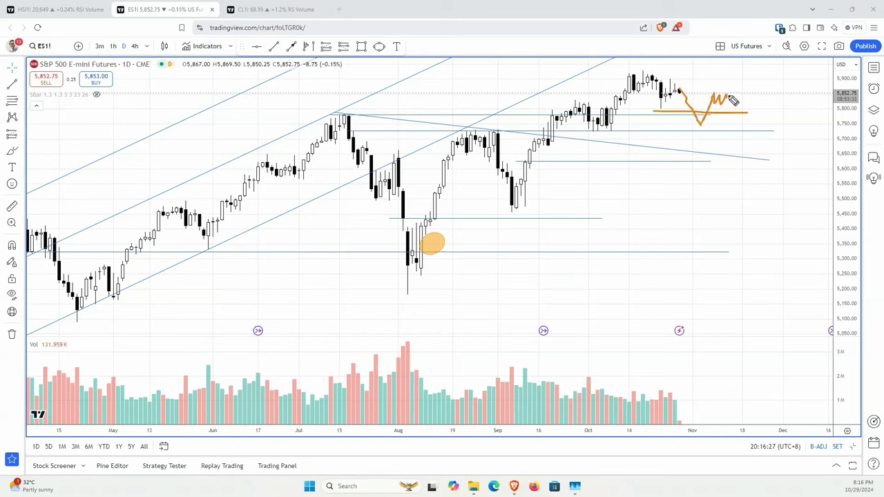
{"action": "mouse_move", "coordinate": [733, 102]}
{"action": "left_mouse_down"}
{"action": "mouse_move", "coordinate": [733, 112]}
{"action": "mouse_move", "coordinate": [732, 81]}
{"action": "mouse_move", "coordinate": [728, 117]}
{"action": "mouse_move", "coordinate": [733, 108]}
{"action": "left_mouse_up"}
{"action": "left_click_drag", "start_coordinate": [730, 74], "coordinate": [729, 65]}
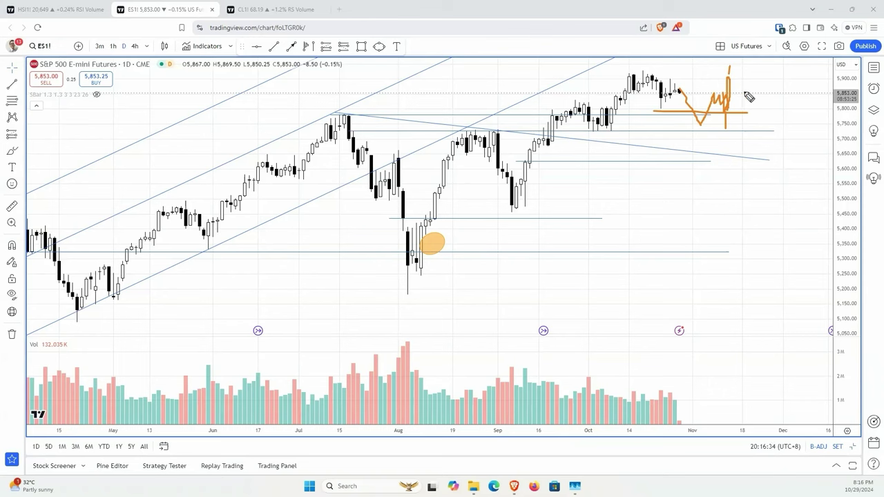
{"action": "left_click_drag", "start_coordinate": [730, 101], "coordinate": [771, 51]}
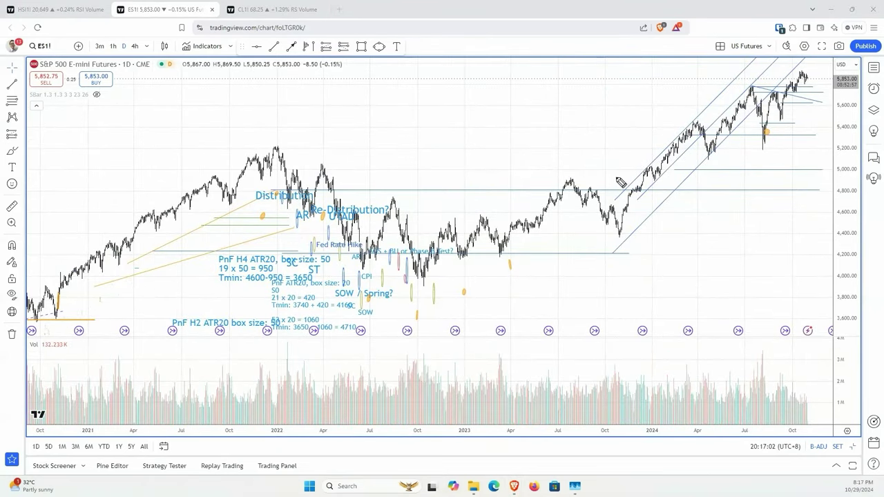
Outline the 2022–2023 trading range between about 4,900 and 4,200 and draw both edges of the rally channel rising from late 2023.
{"action": "mouse_move", "coordinate": [617, 181]}
{"action": "left_mouse_down"}
{"action": "mouse_move", "coordinate": [532, 257]}
{"action": "mouse_move", "coordinate": [607, 170]}
{"action": "left_mouse_up"}
{"action": "mouse_move", "coordinate": [604, 203]}
{"action": "left_mouse_down"}
{"action": "mouse_move", "coordinate": [673, 138]}
{"action": "mouse_move", "coordinate": [682, 106]}
{"action": "left_mouse_up"}
{"action": "left_click_drag", "start_coordinate": [625, 247], "coordinate": [715, 138]}
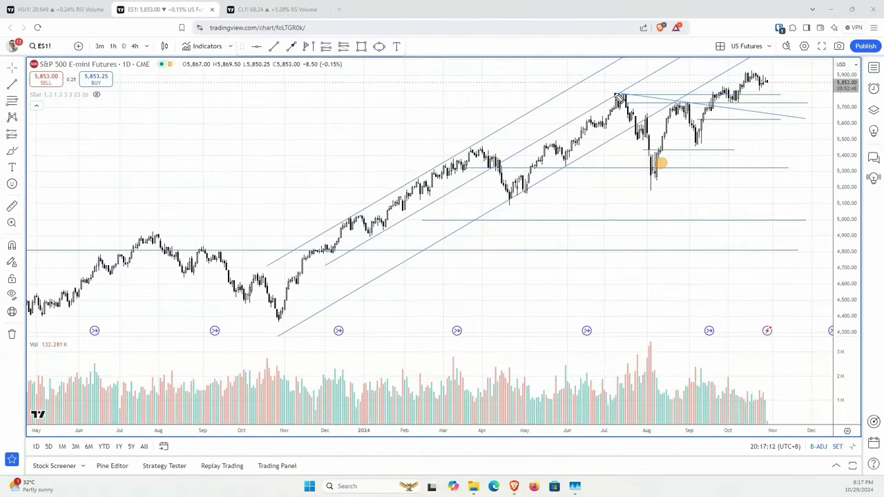
Bound the range from the July 2024 high at about 5,790 and 5,250 and outline the July–August decline.
{"action": "left_click_drag", "start_coordinate": [615, 93], "coordinate": [782, 92]}
{"action": "left_click_drag", "start_coordinate": [618, 181], "coordinate": [850, 179]}
{"action": "left_click_drag", "start_coordinate": [620, 87], "coordinate": [597, 90]}
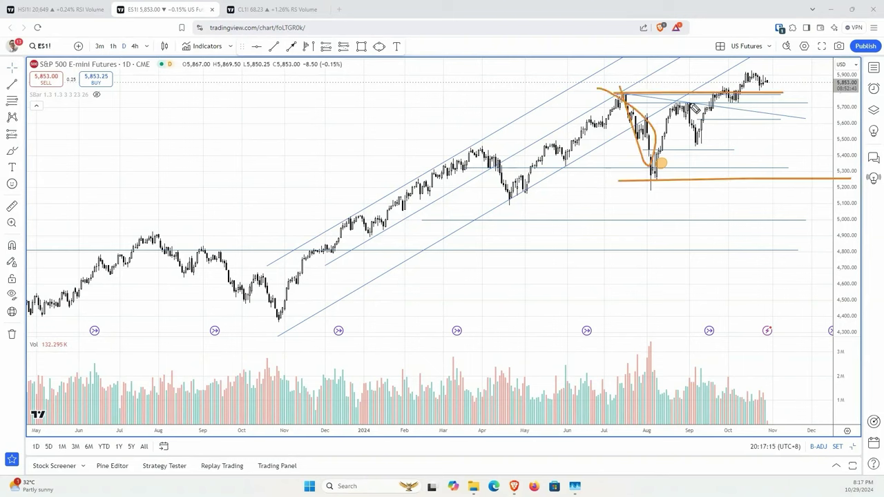
Trace the September 2024 dip and October rally, and draw the falling volume line from late July to late October.
{"action": "left_click_drag", "start_coordinate": [689, 105], "coordinate": [706, 135]}
{"action": "mouse_move", "coordinate": [721, 97]}
{"action": "left_mouse_down"}
{"action": "mouse_move", "coordinate": [736, 105]}
{"action": "mouse_move", "coordinate": [753, 69]}
{"action": "left_mouse_up"}
{"action": "mouse_move", "coordinate": [634, 360]}
{"action": "left_mouse_down"}
{"action": "mouse_move", "coordinate": [778, 387]}
{"action": "mouse_move", "coordinate": [769, 397]}
{"action": "left_mouse_up"}
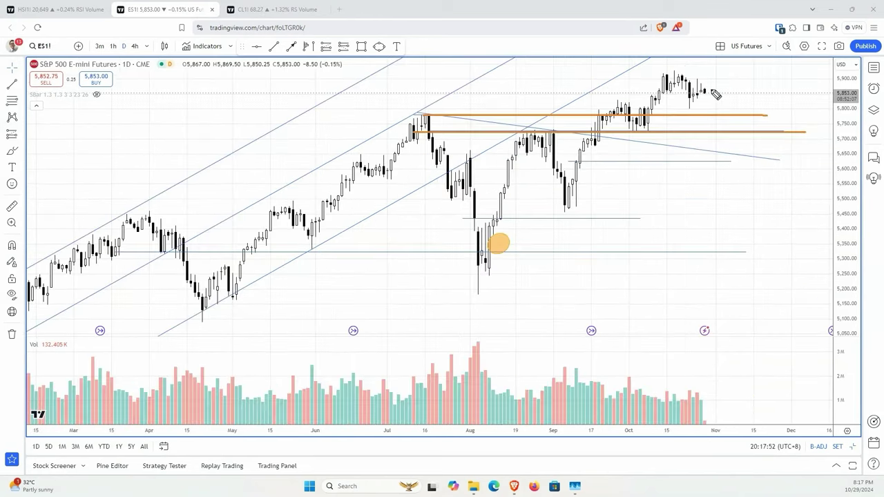
Sketch a pullback into the zone between about 5,780 and 5,725, sideways swings and an upward breakout, and clear the ink.
{"action": "mouse_move", "coordinate": [715, 95]}
{"action": "left_mouse_down"}
{"action": "mouse_move", "coordinate": [723, 118]}
{"action": "mouse_move", "coordinate": [752, 111]}
{"action": "left_mouse_up"}
{"action": "mouse_move", "coordinate": [616, 118]}
{"action": "left_mouse_down"}
{"action": "mouse_move", "coordinate": [783, 124]}
{"action": "mouse_move", "coordinate": [766, 82]}
{"action": "left_mouse_up"}
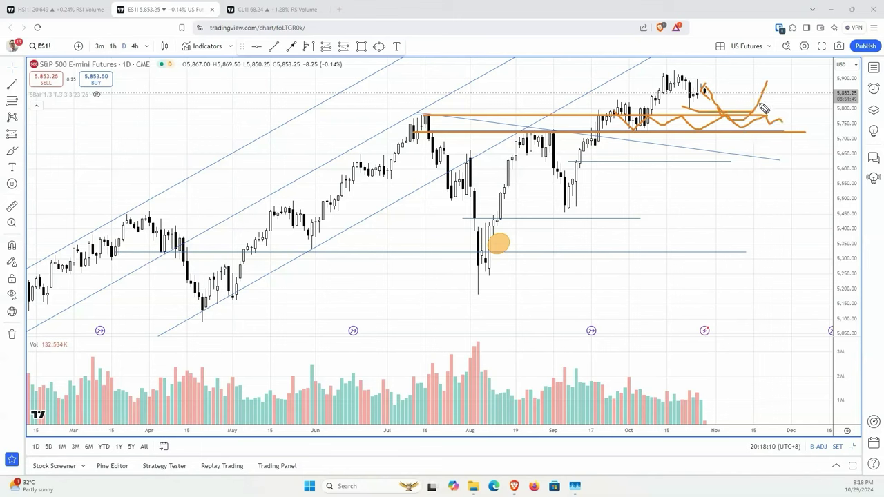
{"action": "left_click_drag", "start_coordinate": [751, 111], "coordinate": [781, 72]}
{"action": "key", "text": "Escape"}
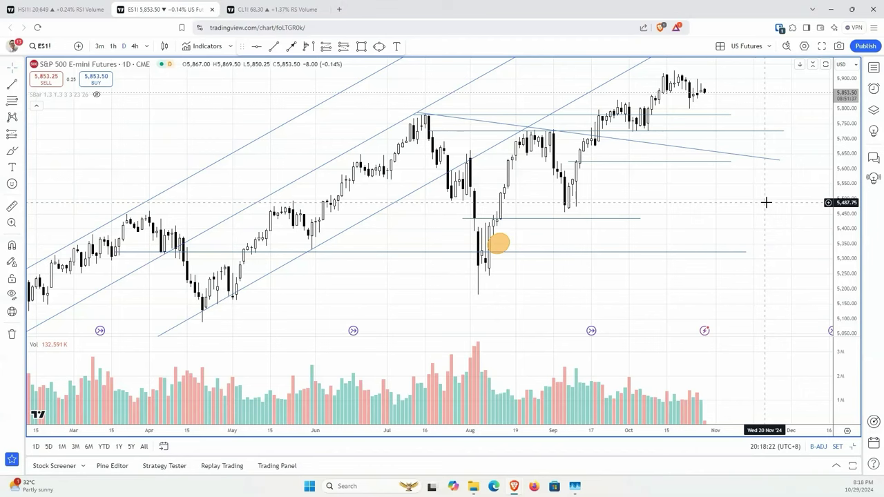
Draw both edges of the rising channel from November 2020 to the end of 2021, add a vertical stroke above late 2021, and clear the ink.
{"action": "scroll", "coordinate": [765, 203], "scroll_direction": "down", "scroll_amount": 10}
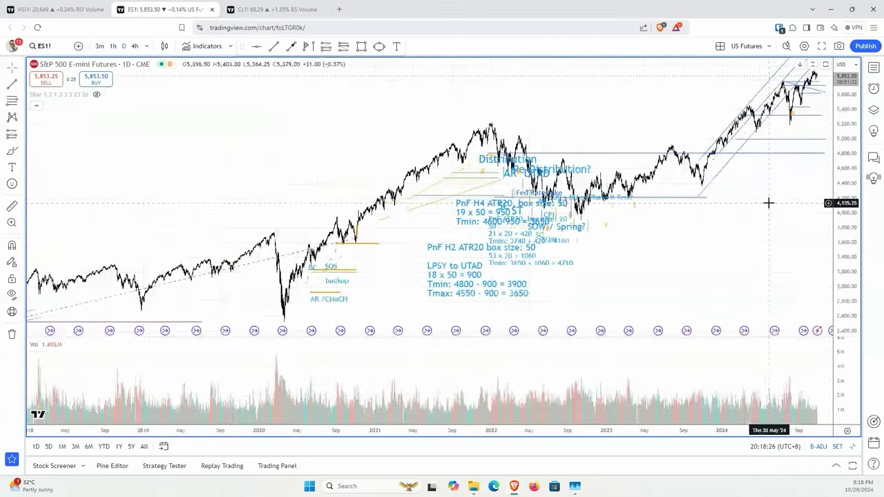
{"action": "scroll", "coordinate": [527, 226], "scroll_direction": "up", "scroll_amount": 4}
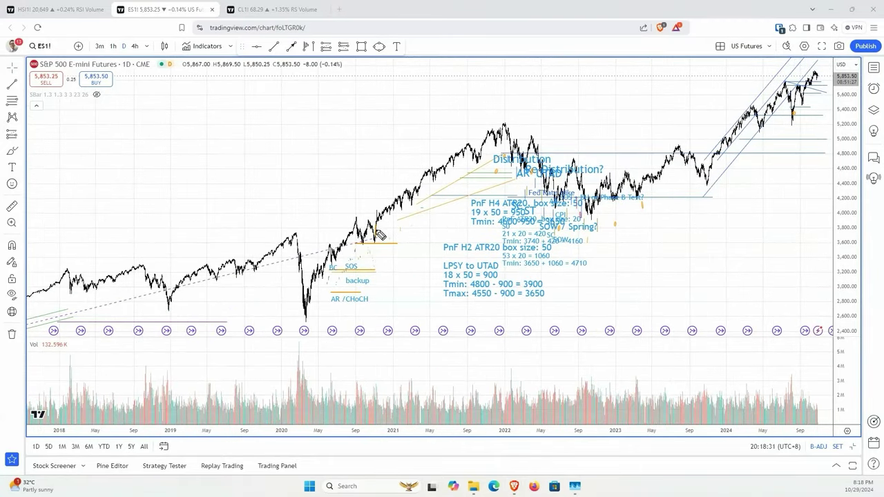
{"action": "mouse_move", "coordinate": [382, 237]}
{"action": "left_mouse_down"}
{"action": "mouse_move", "coordinate": [408, 258]}
{"action": "mouse_move", "coordinate": [380, 230]}
{"action": "mouse_move", "coordinate": [511, 138]}
{"action": "left_mouse_up"}
{"action": "left_click_drag", "start_coordinate": [375, 205], "coordinate": [507, 114]}
{"action": "left_click_drag", "start_coordinate": [471, 2], "coordinate": [483, 90]}
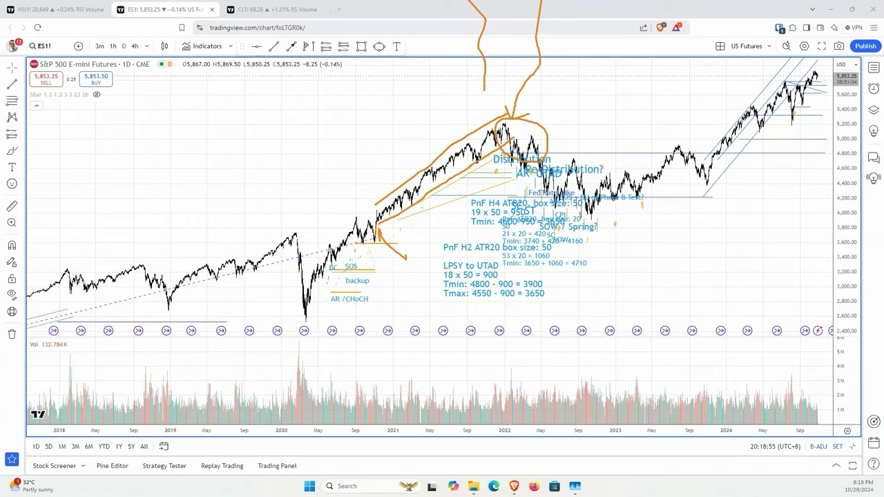
{"action": "key", "text": "Escape"}
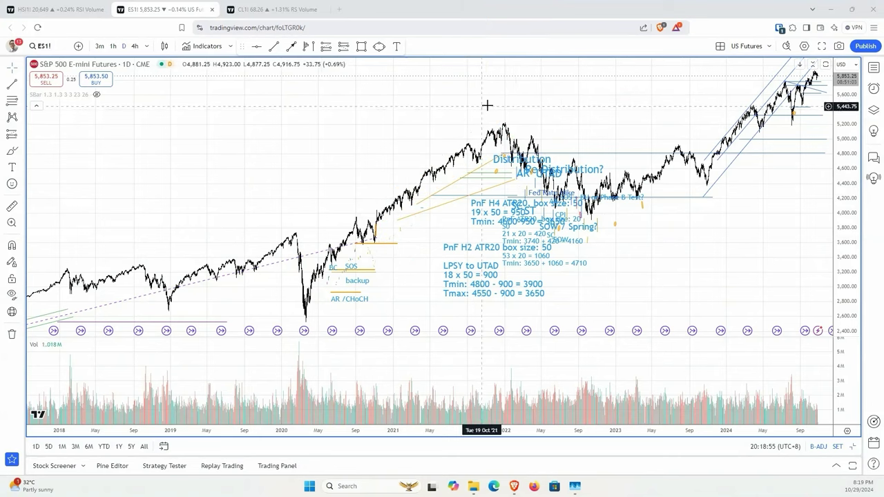
{"action": "scroll", "coordinate": [429, 231], "scroll_direction": "down", "scroll_amount": 6}
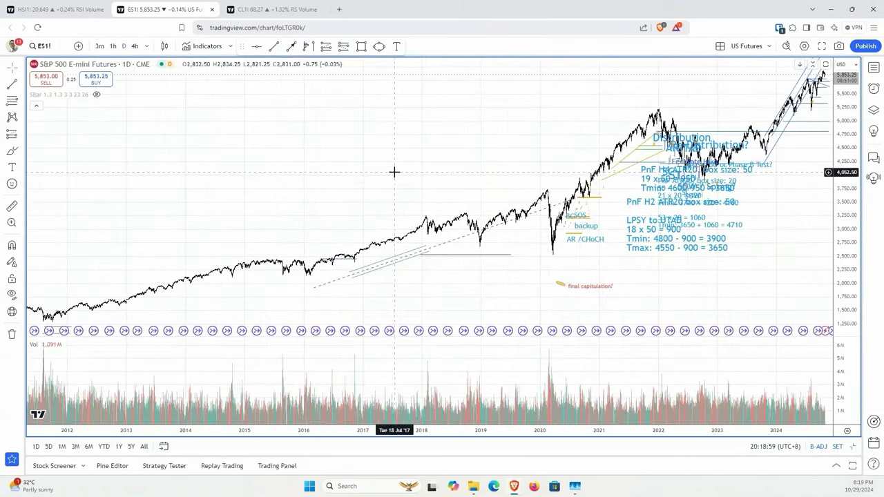
Mark the November 2016 low with an arrow and draw both edges of the rising channel from there to early 2018.
{"action": "left_click_drag", "start_coordinate": [394, 172], "coordinate": [595, 217]}
{"action": "scroll", "coordinate": [595, 217], "scroll_direction": "up", "scroll_amount": 5}
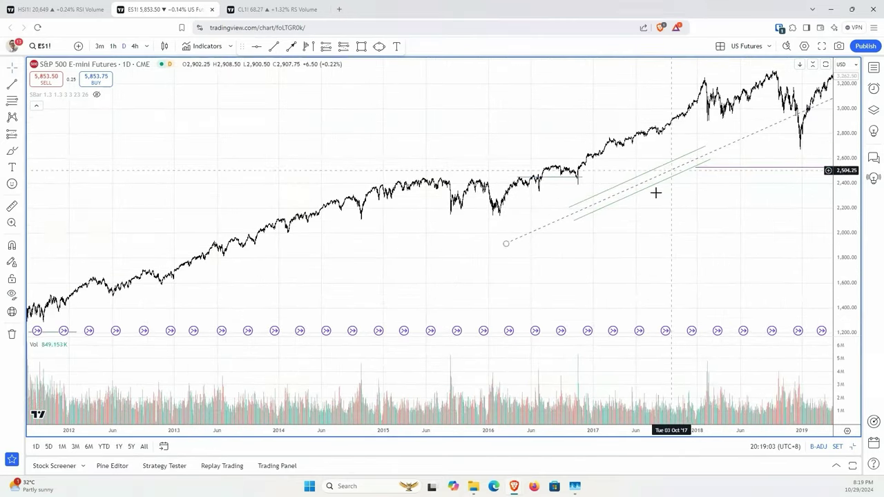
{"action": "left_click_drag", "start_coordinate": [654, 235], "coordinate": [577, 247]}
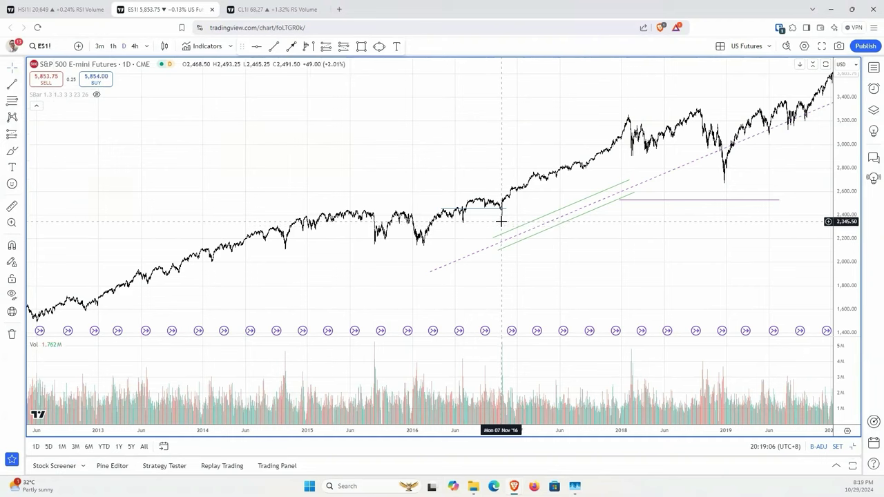
{"action": "key", "text": "ctrl+shift+3"}
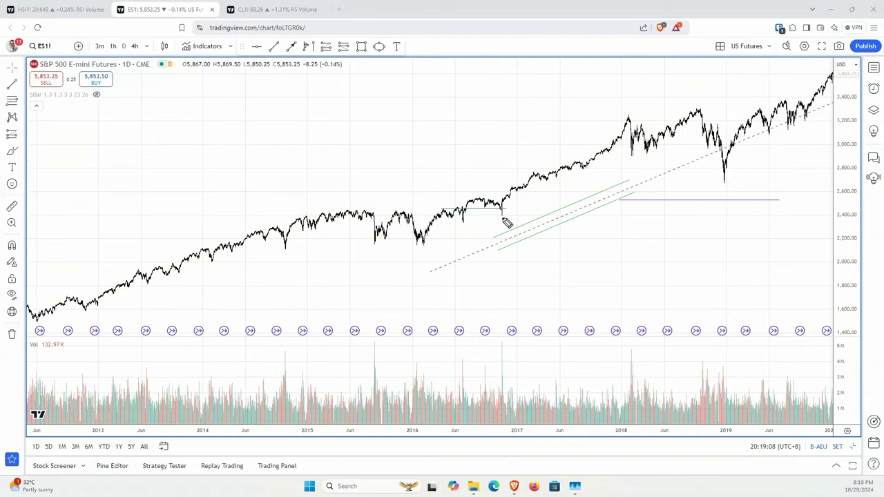
{"action": "mouse_move", "coordinate": [511, 243]}
{"action": "left_mouse_down"}
{"action": "mouse_move", "coordinate": [500, 213]}
{"action": "mouse_move", "coordinate": [632, 151]}
{"action": "left_mouse_up"}
{"action": "left_click_drag", "start_coordinate": [490, 187], "coordinate": [631, 134]}
Point two arrows at the early 2018 peak and outline the sharp drop that follows it.
{"action": "left_click_drag", "start_coordinate": [545, 2], "coordinate": [624, 130]}
{"action": "left_click_drag", "start_coordinate": [641, 160], "coordinate": [639, 112]}
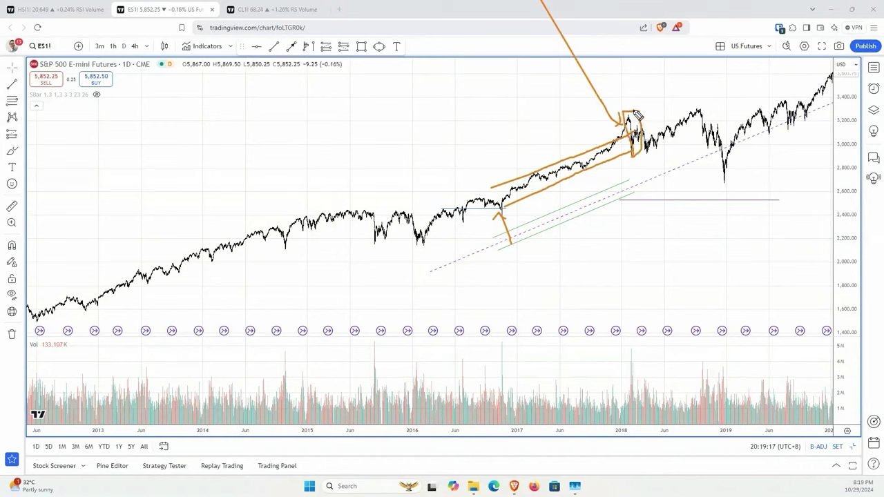
{"action": "left_click_drag", "start_coordinate": [632, 3], "coordinate": [625, 111]}
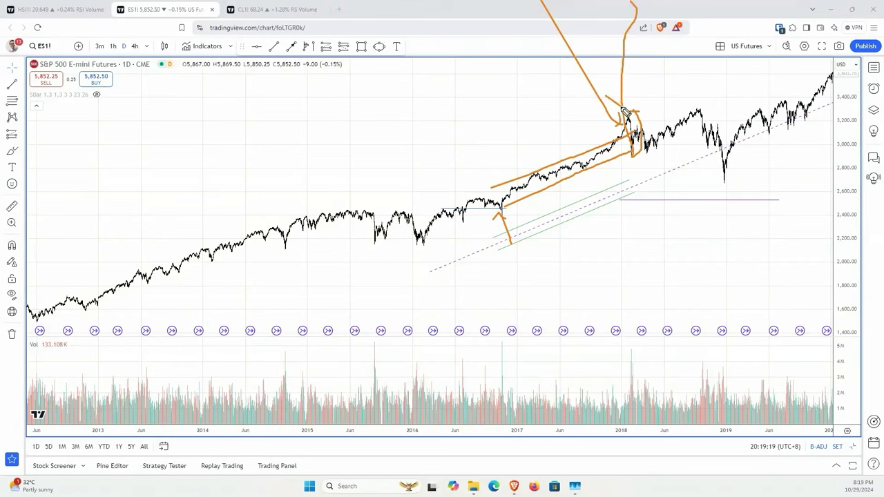
Draw a rising arrow over the volume bars into early 2018 and circle 2018 on the time axis.
{"action": "mouse_move", "coordinate": [589, 388]}
{"action": "left_mouse_down"}
{"action": "mouse_move", "coordinate": [640, 353]}
{"action": "mouse_move", "coordinate": [644, 370]}
{"action": "left_mouse_up"}
{"action": "mouse_move", "coordinate": [645, 419]}
{"action": "left_mouse_down"}
{"action": "mouse_move", "coordinate": [634, 451]}
{"action": "mouse_move", "coordinate": [629, 418]}
{"action": "left_mouse_up"}
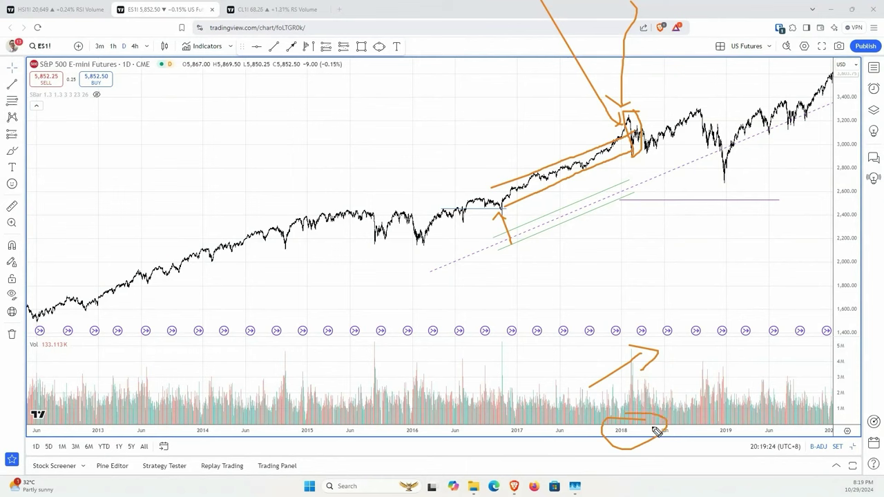
Draw the downward-sloping upper boundary and the lower boundary near 2,900 from early 2018, add a third arrow at the peak, and clear the ink.
{"action": "left_click_drag", "start_coordinate": [626, 116], "coordinate": [855, 148]}
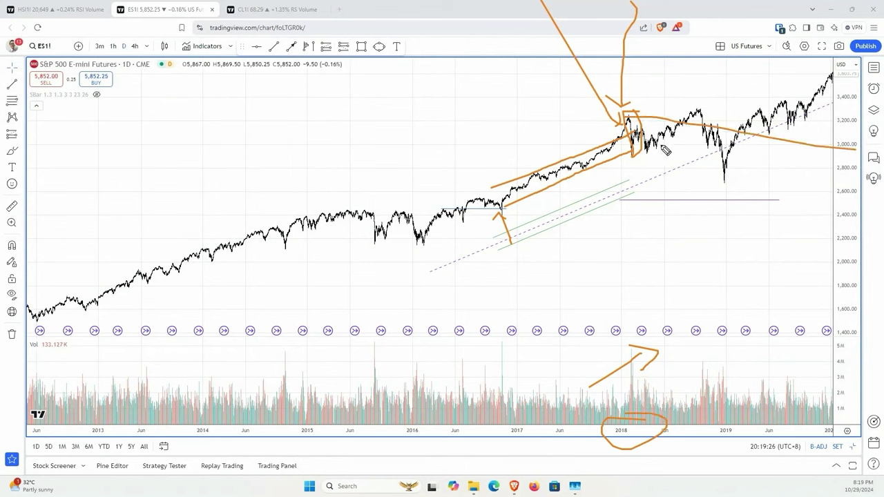
{"action": "left_click_drag", "start_coordinate": [726, 1], "coordinate": [646, 115]}
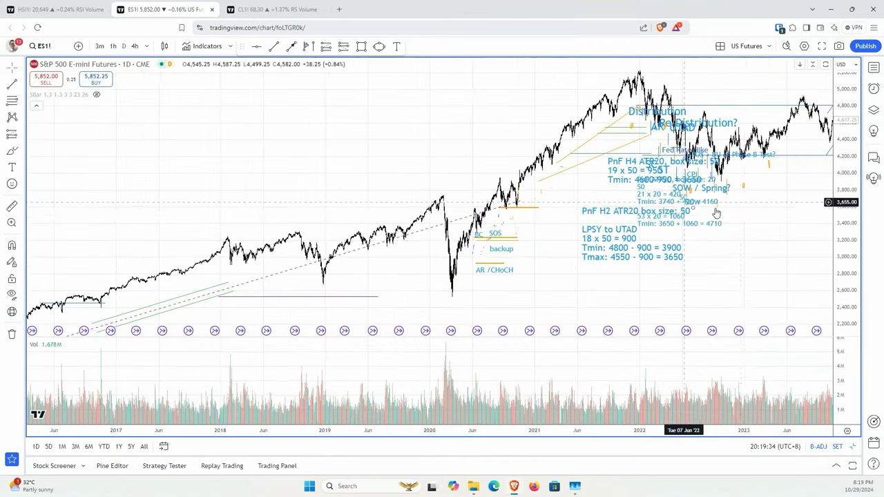
{"action": "left_click_drag", "start_coordinate": [757, 217], "coordinate": [696, 214]}
{"action": "scroll", "coordinate": [693, 231], "scroll_direction": "up", "scroll_amount": 3}
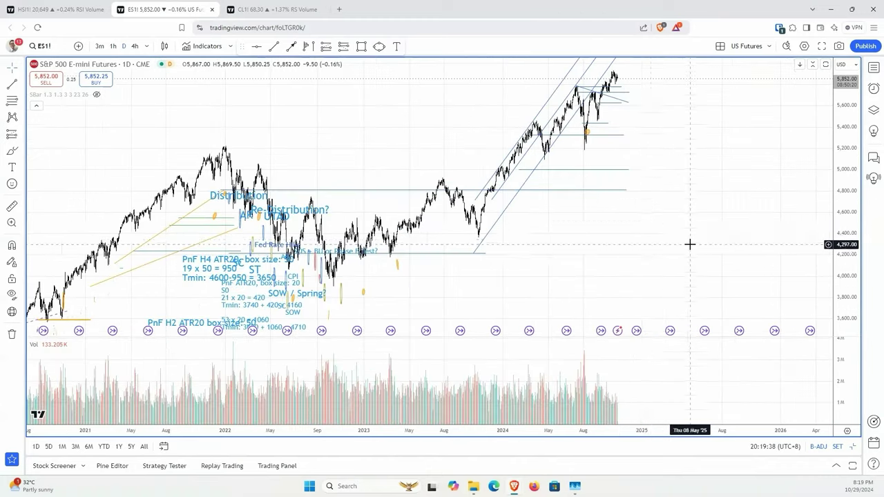